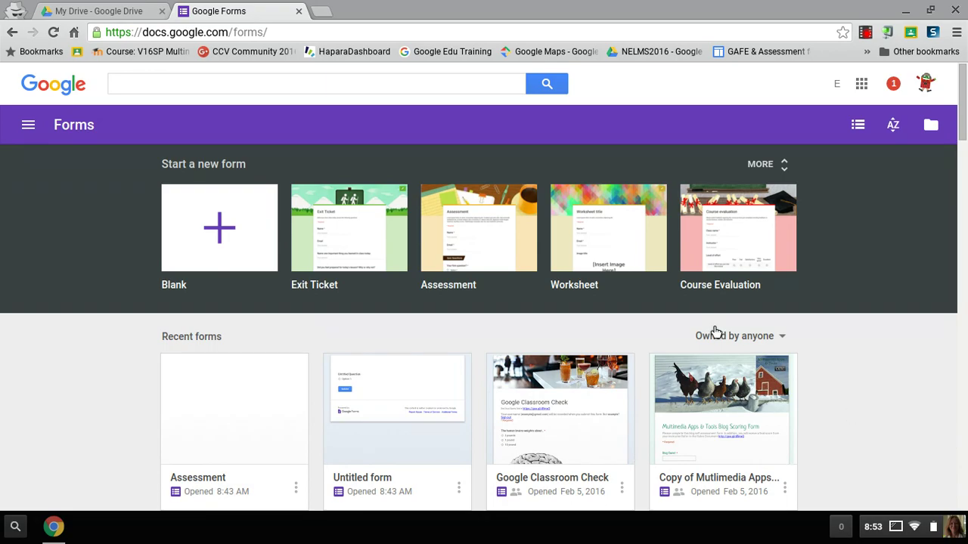
# Check Google Drive's new-file options, then return to Forms home and close the extra tab.
pyautogui.click(82, 8)
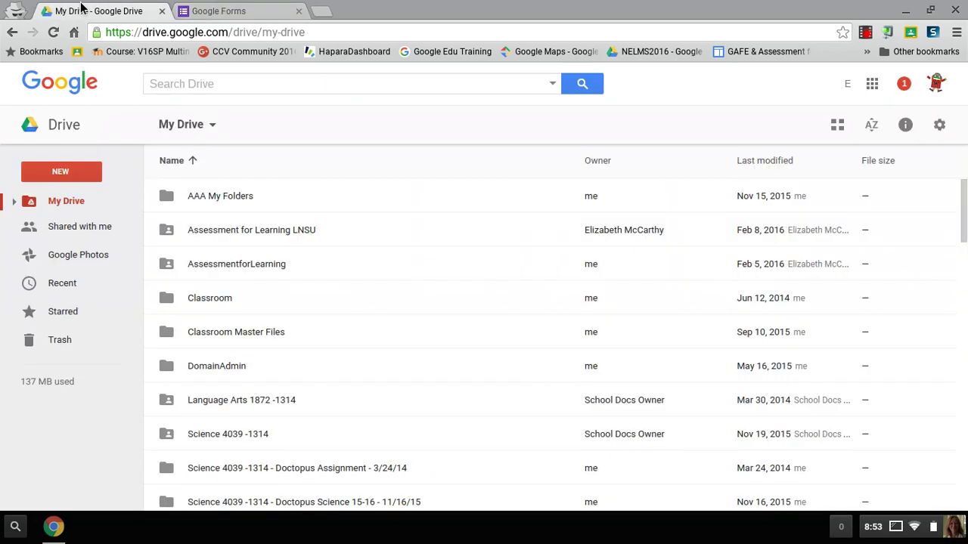
pyautogui.click(85, 182)
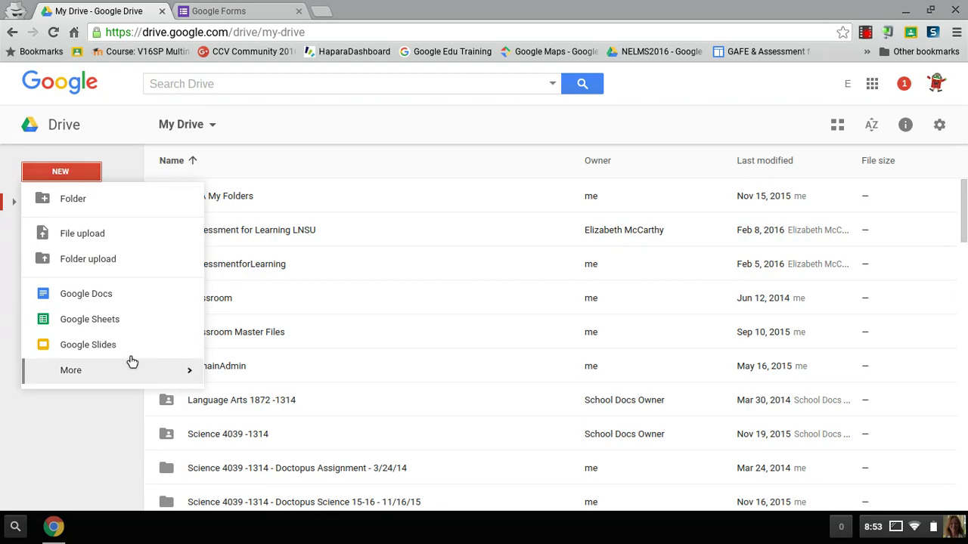
pyautogui.moveTo(162, 369)
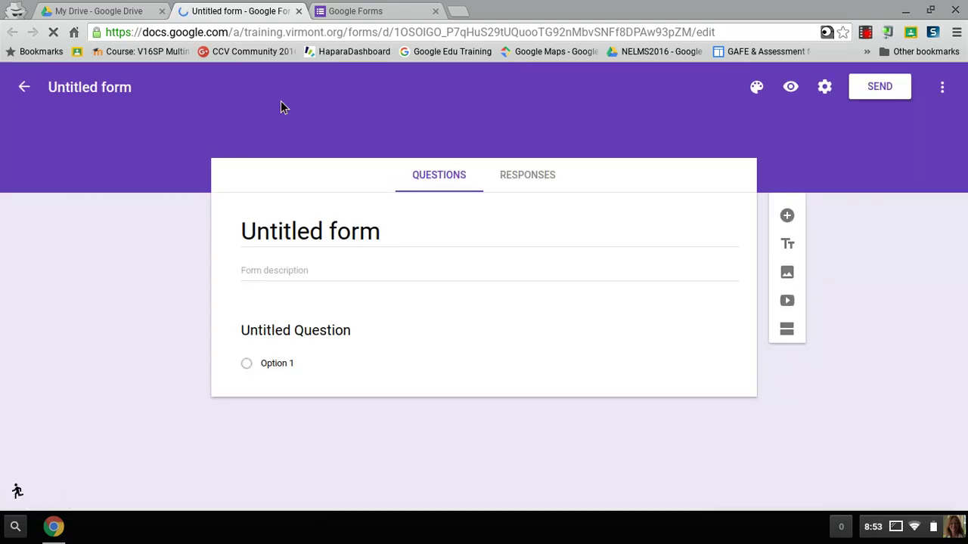
pyautogui.click(25, 89)
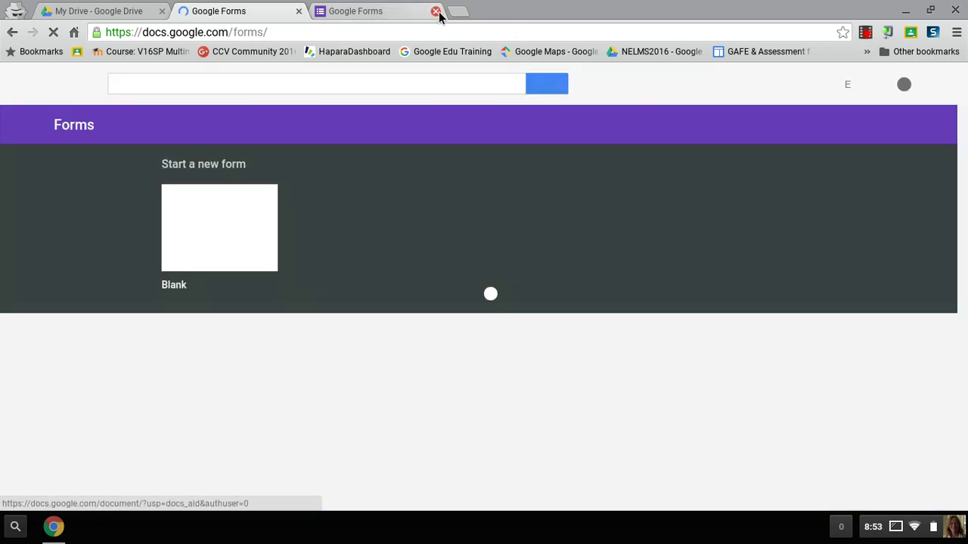
pyautogui.click(437, 12)
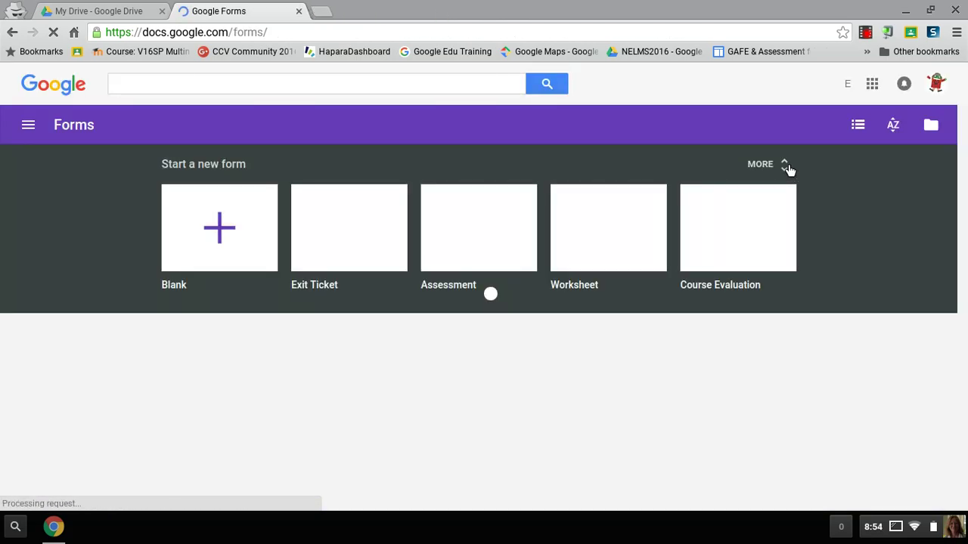
# Expand the full Forms template gallery and browse its templates.
pyautogui.click(787, 166)
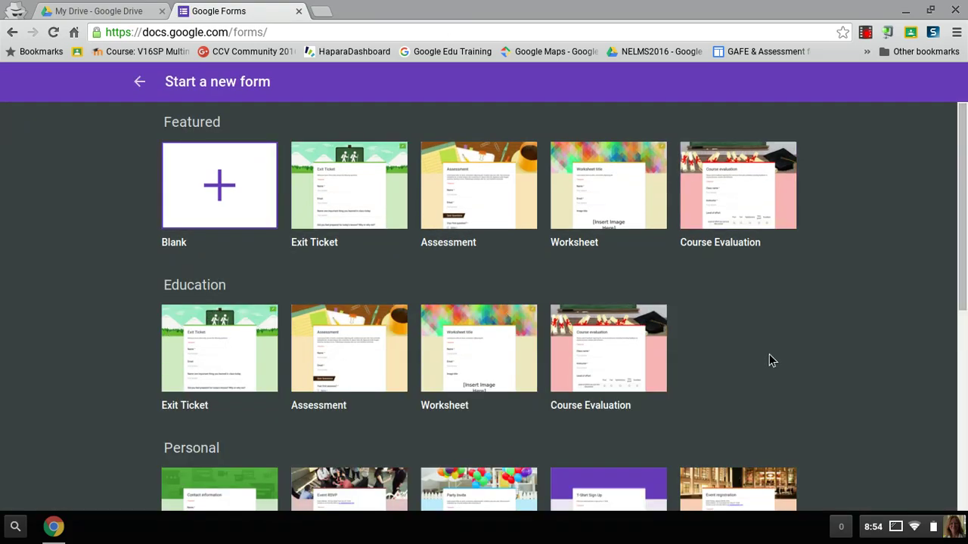
pyautogui.scroll(-3, 769, 355)
pyautogui.scroll(3, 773, 360)
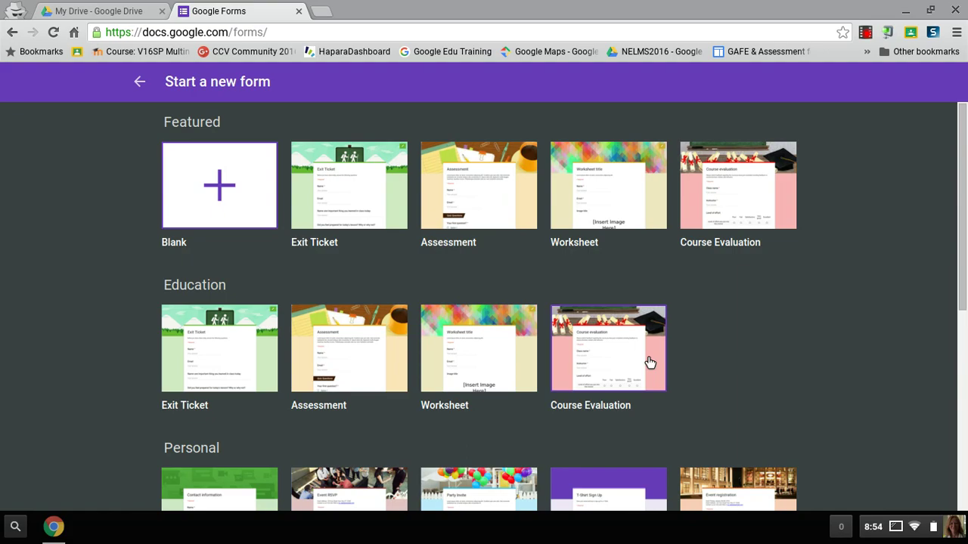
# Start from the Assessment template, delete its Name and Email questions, and add a blank question.
pyautogui.click(362, 364)
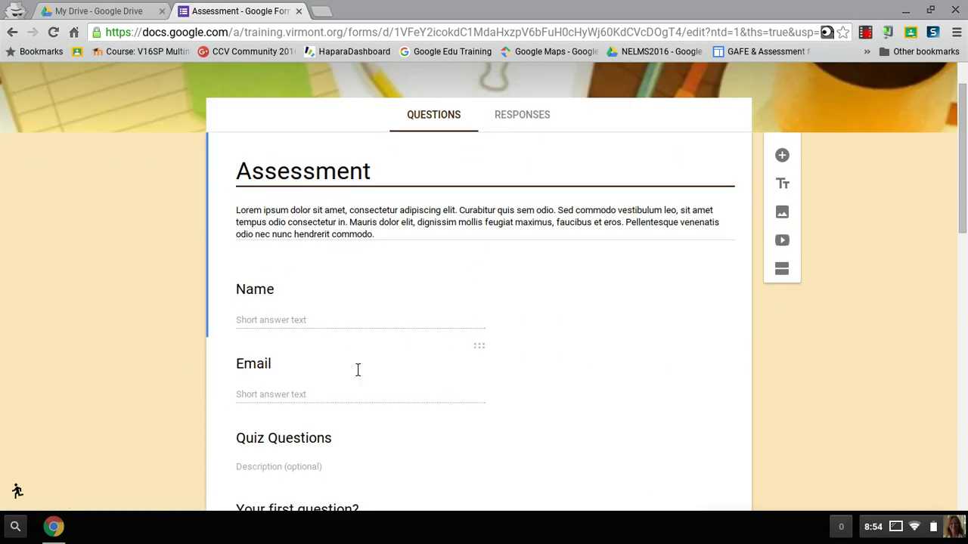
pyautogui.click(490, 283)
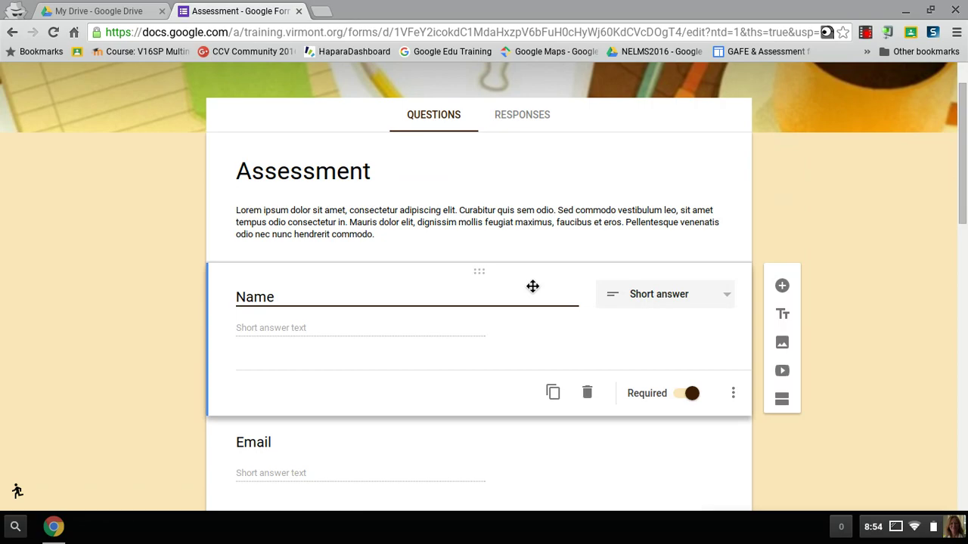
pyautogui.click(591, 394)
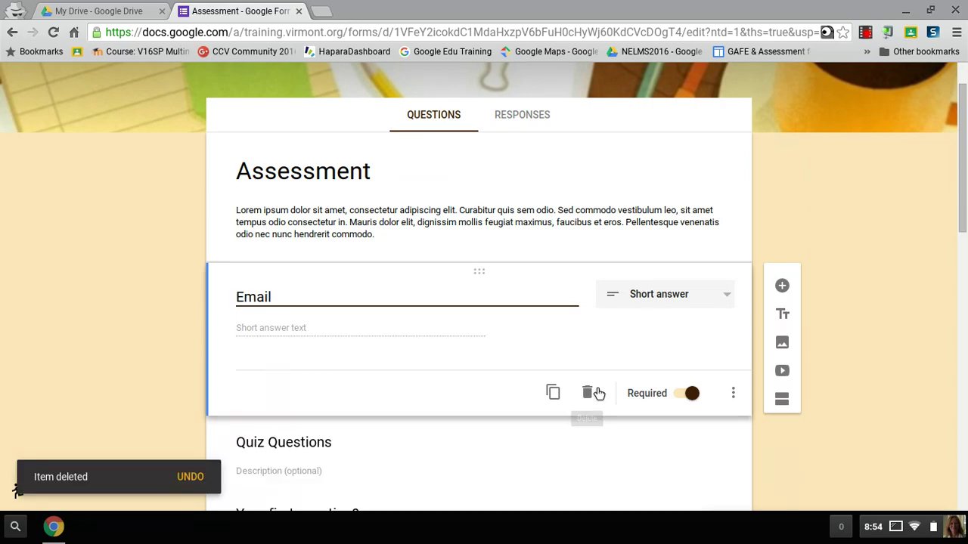
pyautogui.click(592, 394)
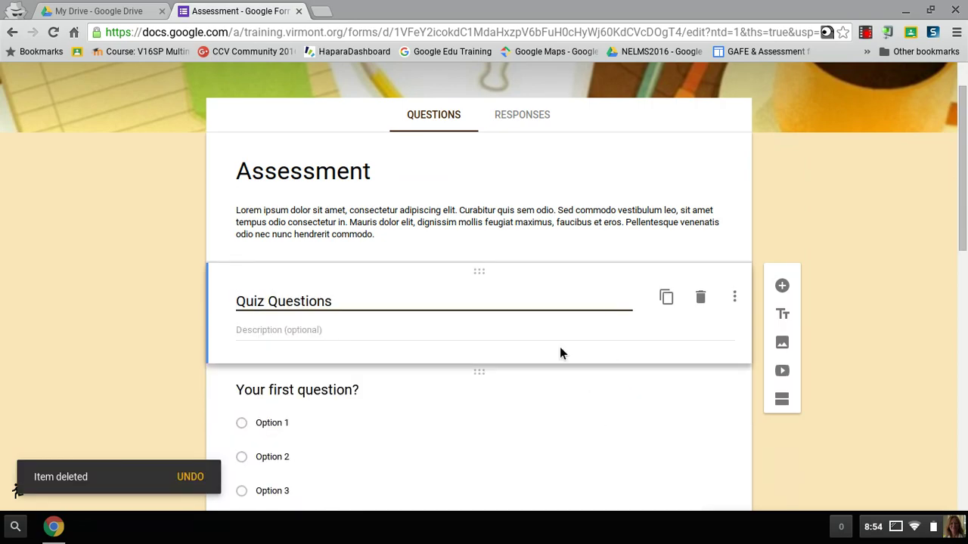
pyautogui.click(784, 286)
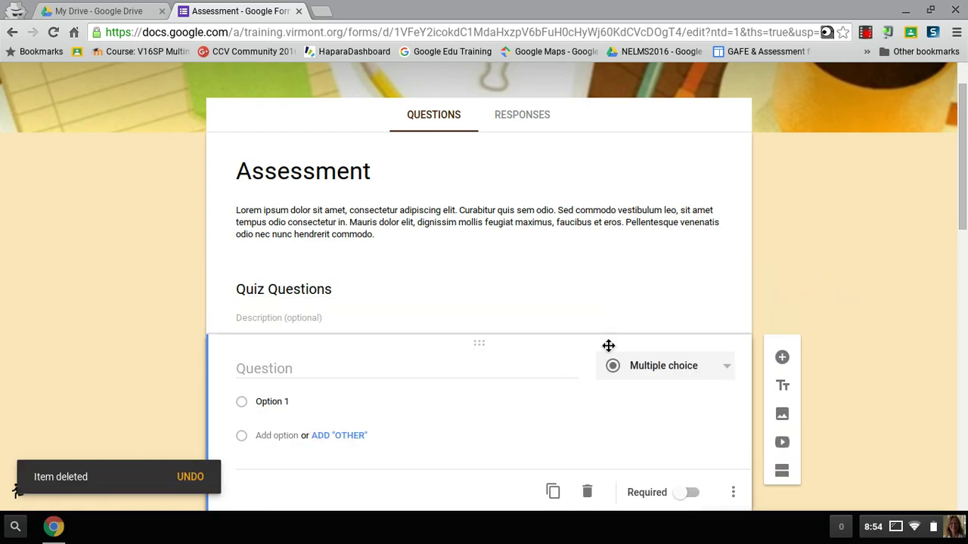
pyautogui.scroll(2, 608, 344)
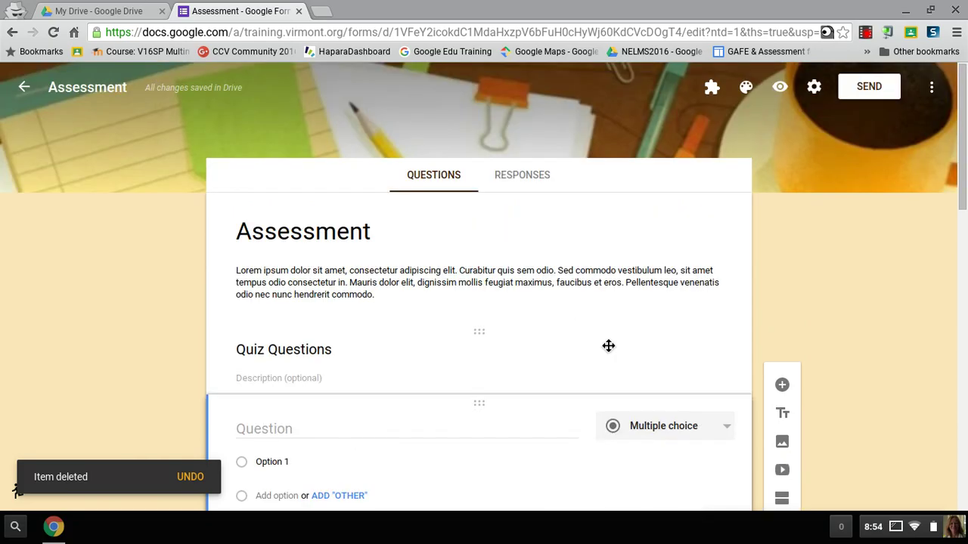
# Restrict responders to Digital Learning in Virmont, collect usernames, and keep the one-response limit on.
pyautogui.click(815, 96)
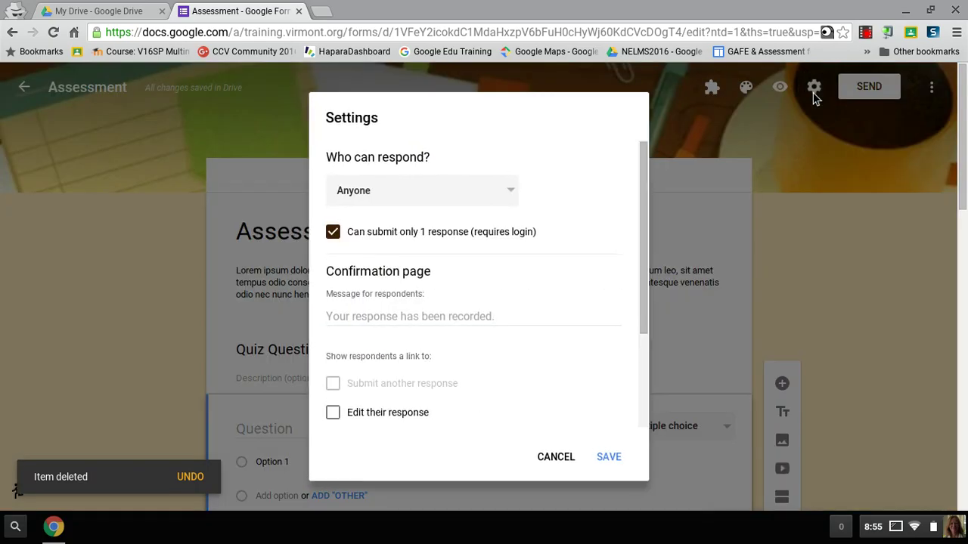
pyautogui.click(512, 193)
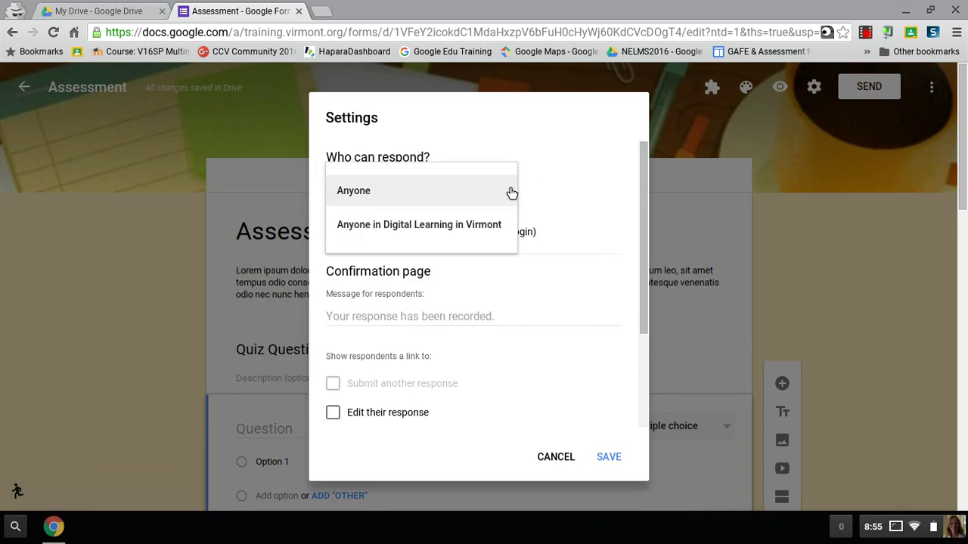
pyautogui.click(466, 225)
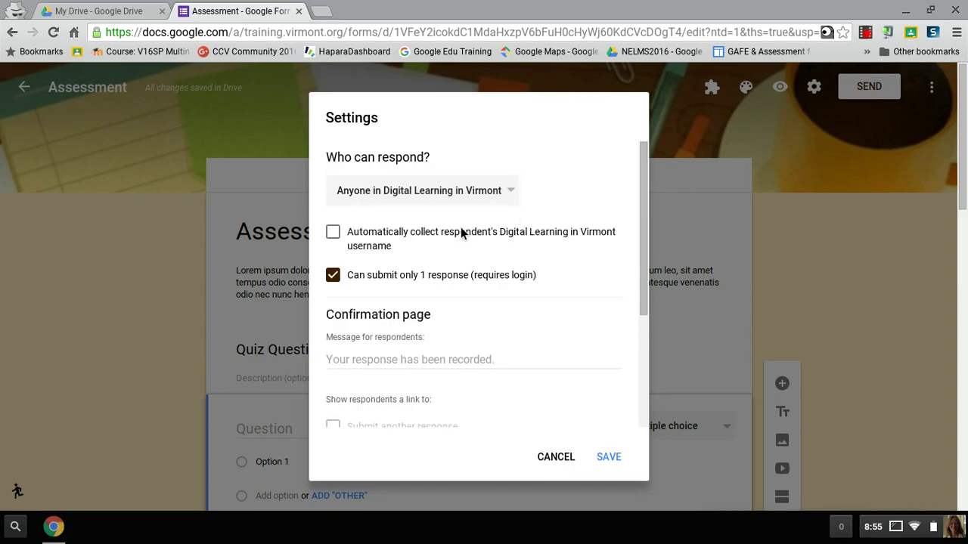
pyautogui.click(334, 234)
pyautogui.click(339, 280)
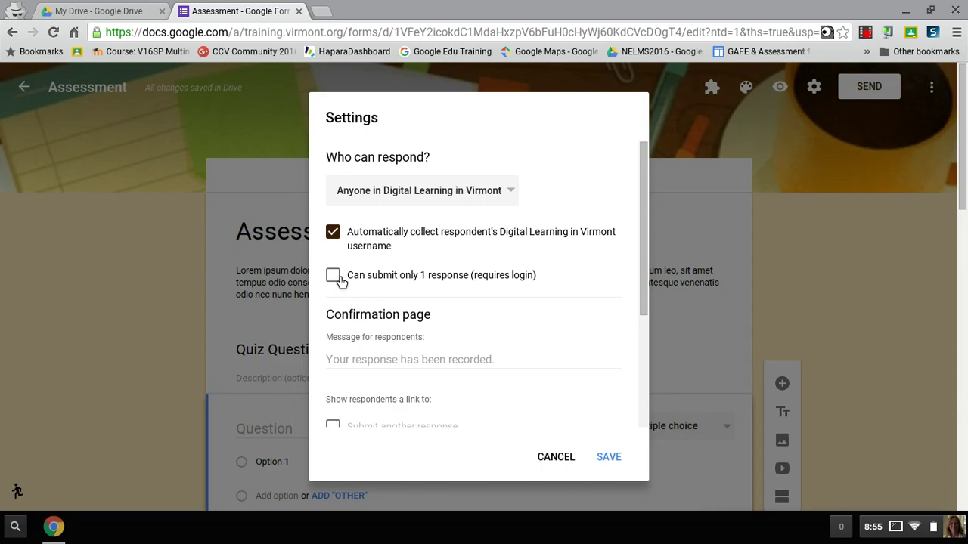
pyautogui.click(339, 280)
# Set the confirmation message 'thank you for completing', show a progress bar, and stop shuffling questions.
pyautogui.click(435, 368)
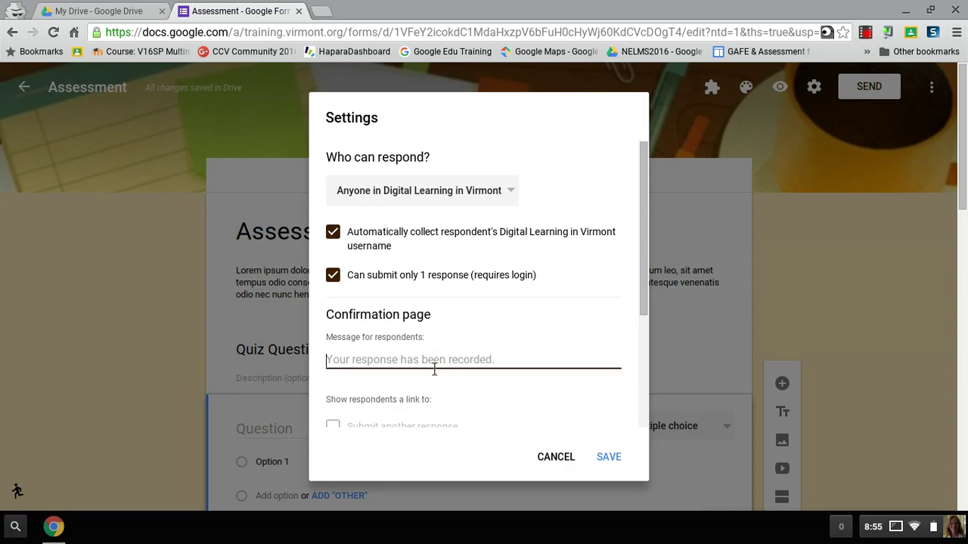
pyautogui.write('thank')
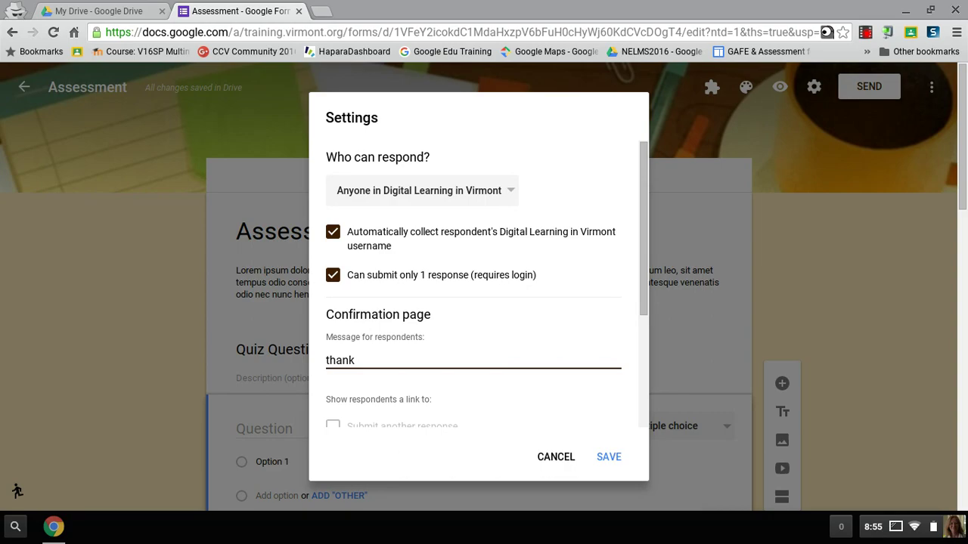
pyautogui.write(' you for completing')
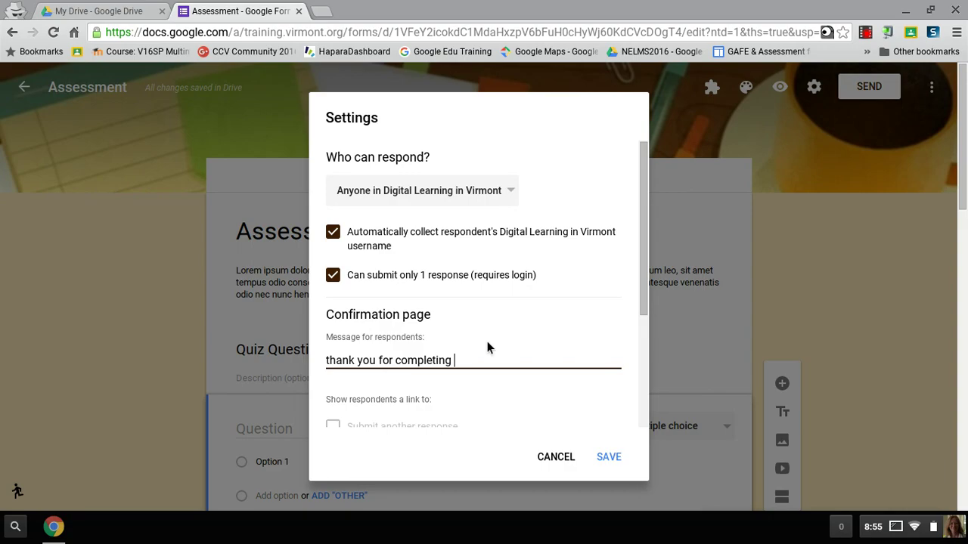
pyautogui.scroll(-5, 486, 341)
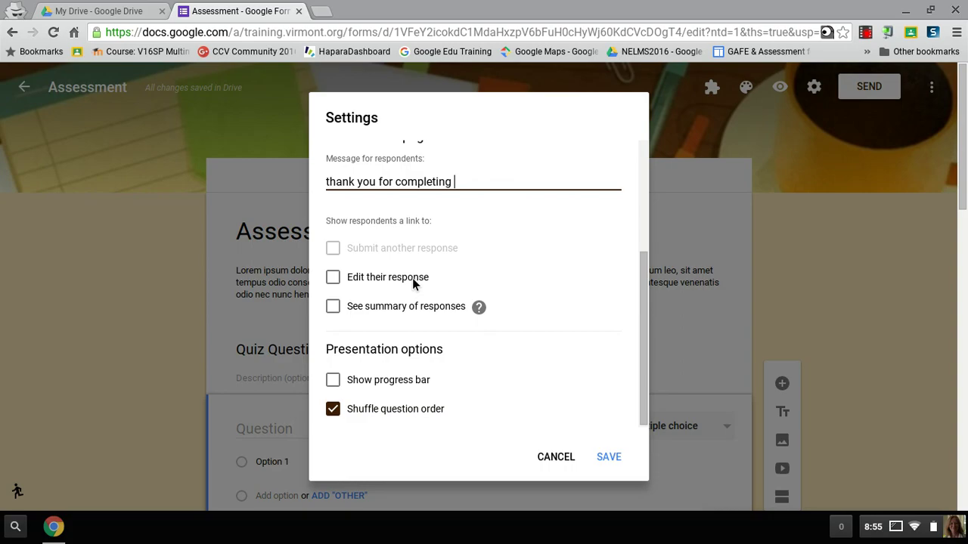
pyautogui.click(380, 316)
pyautogui.click(380, 316)
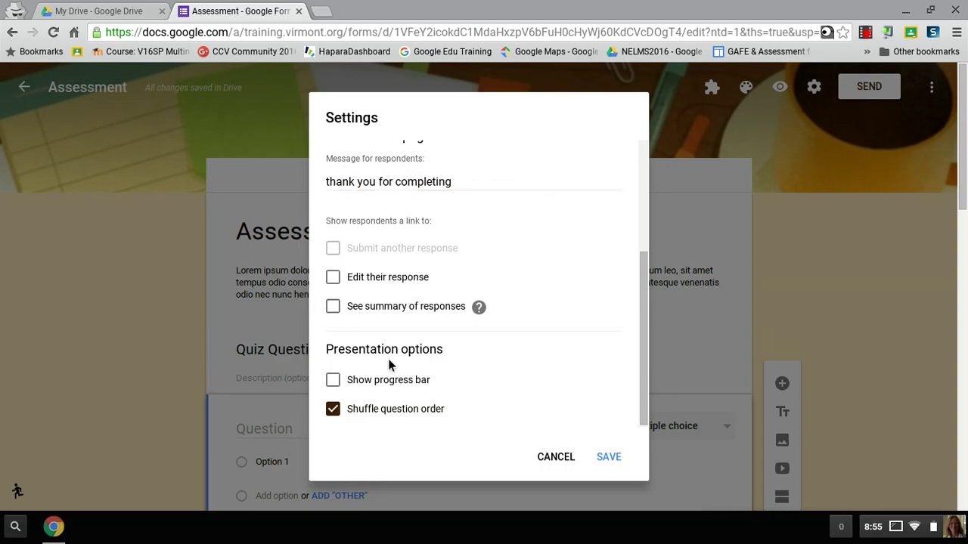
pyautogui.click(327, 384)
pyautogui.click(345, 419)
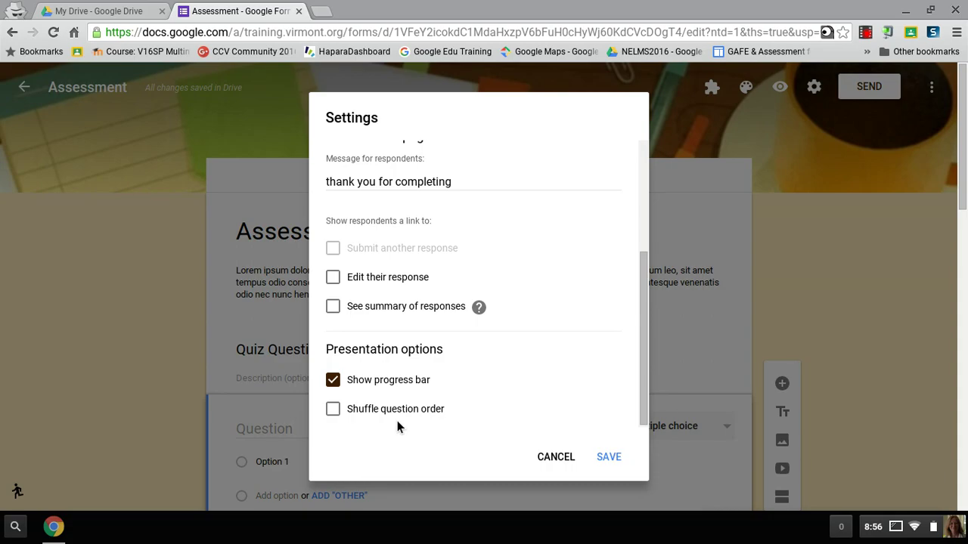
# Save the form settings changes.
pyautogui.click(611, 459)
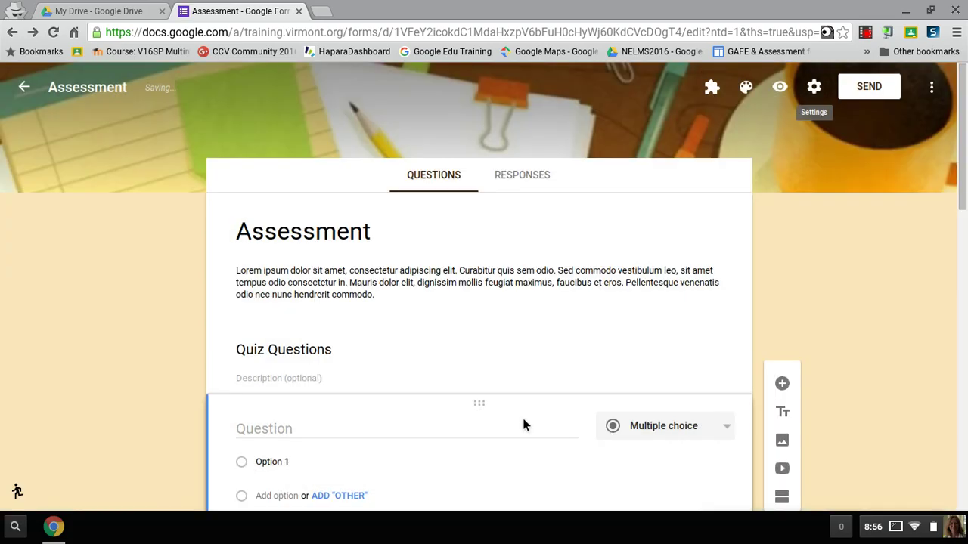
pyautogui.scroll(-10, 524, 419)
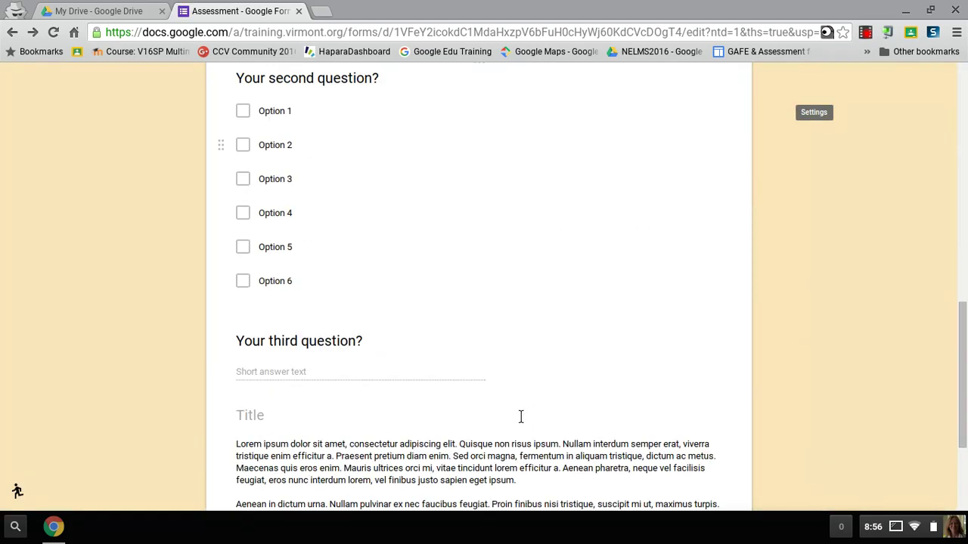
pyautogui.scroll(-5, 521, 416)
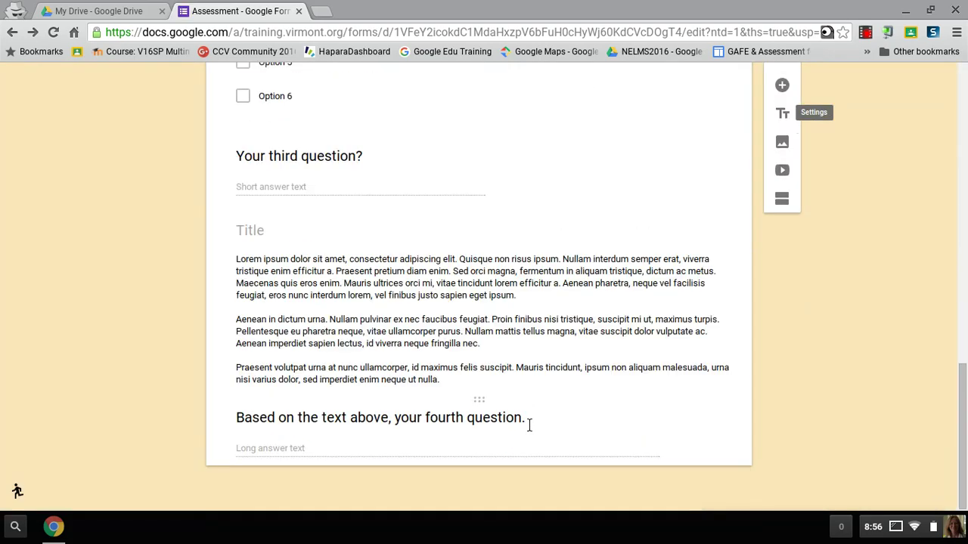
pyautogui.scroll(15, 529, 426)
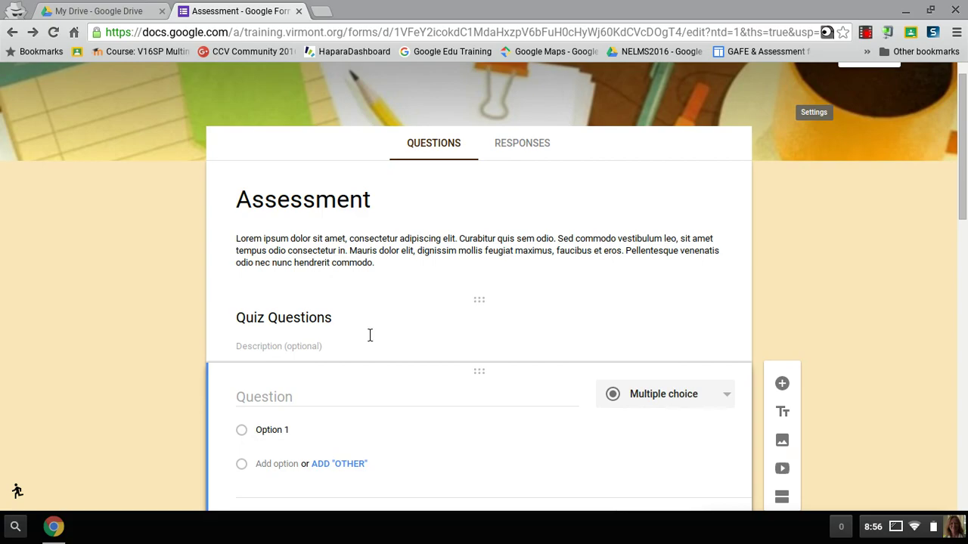
# Add a new question titled 'Secret Code'.
pyautogui.click(782, 385)
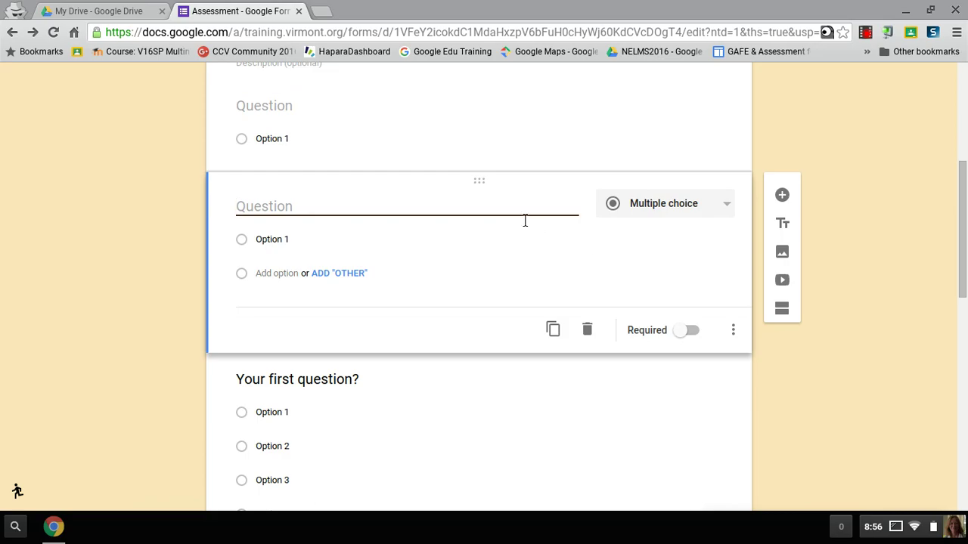
pyautogui.write('Secret Code')
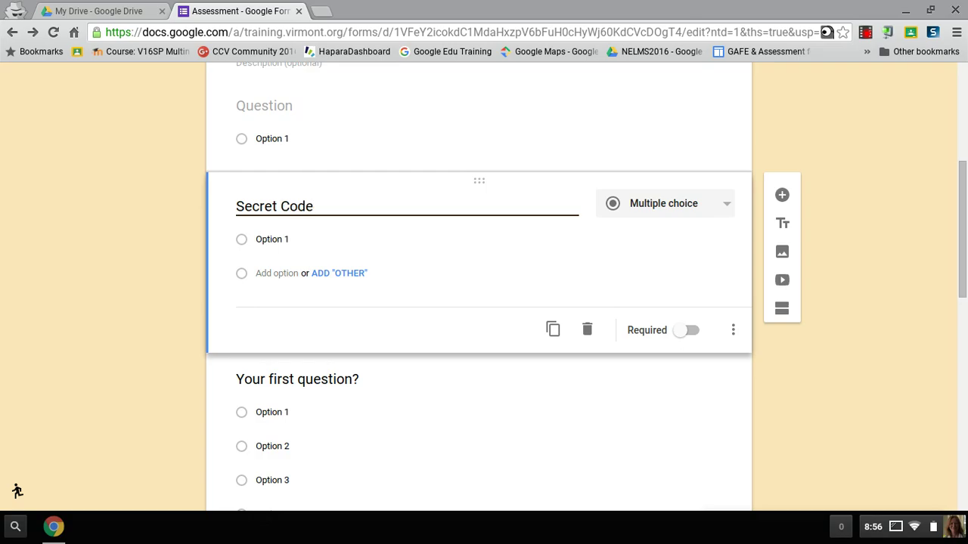
pyautogui.click(684, 215)
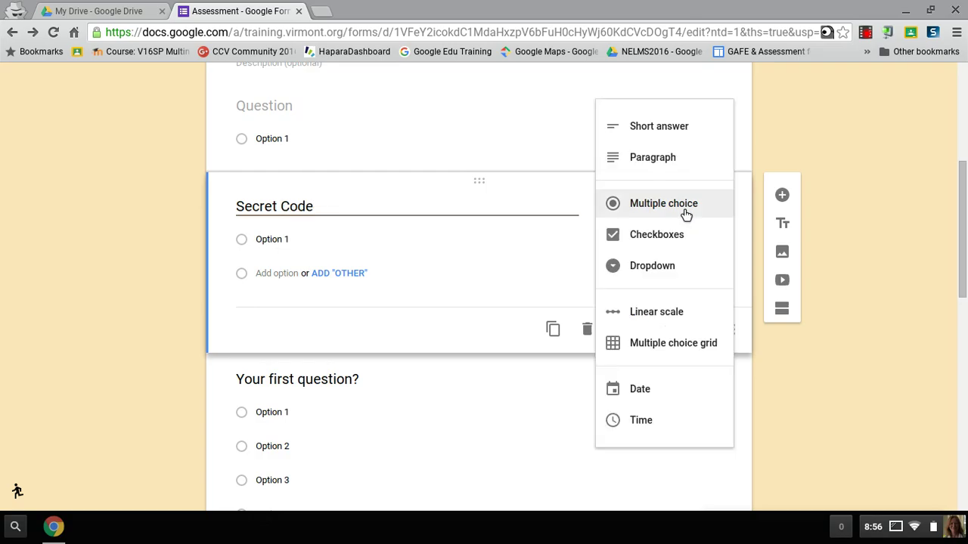
# Make Secret Code a required short-answer question with response validation enabled.
pyautogui.click(679, 130)
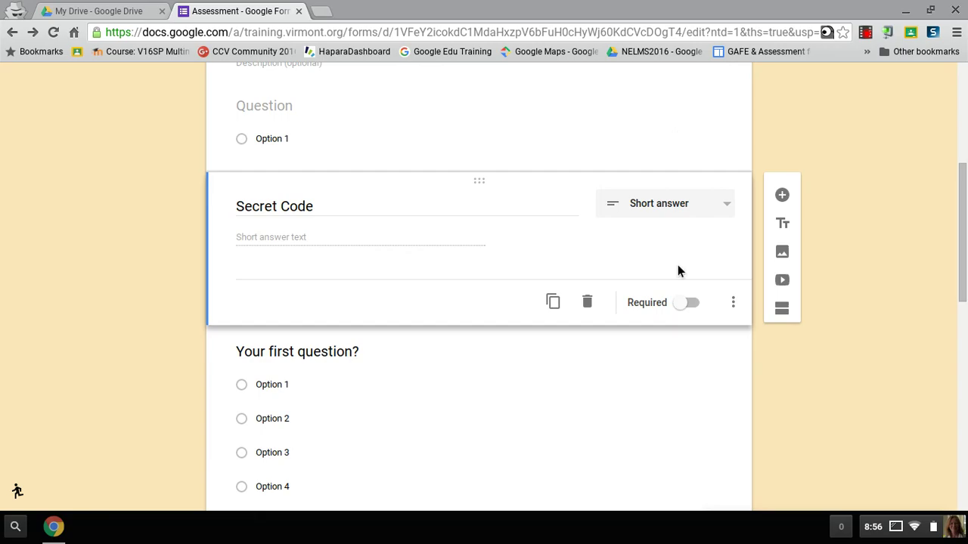
pyautogui.click(697, 306)
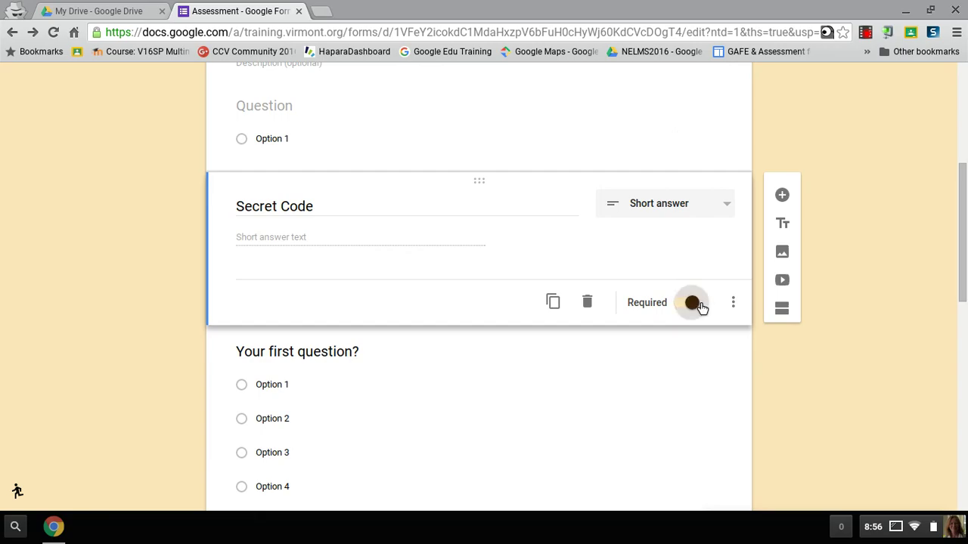
pyautogui.click(738, 306)
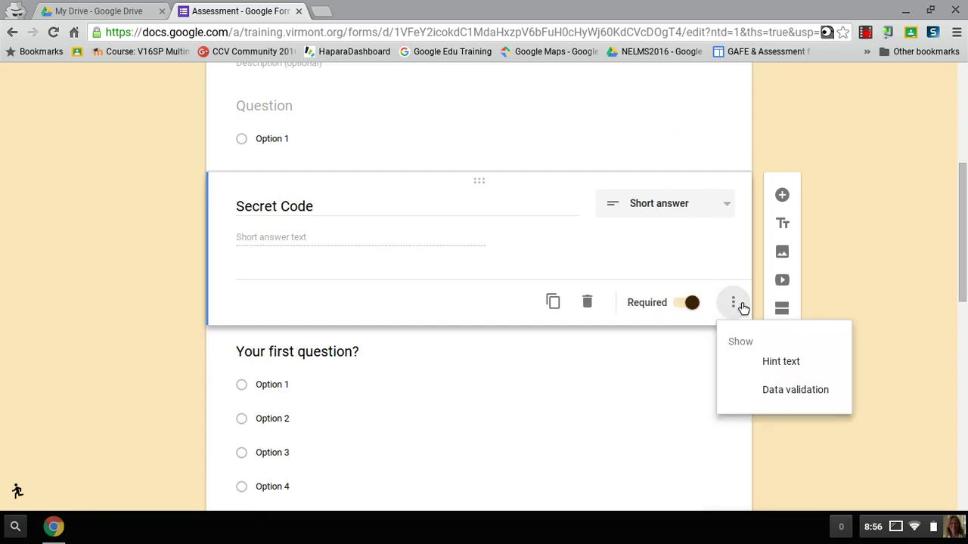
pyautogui.click(765, 390)
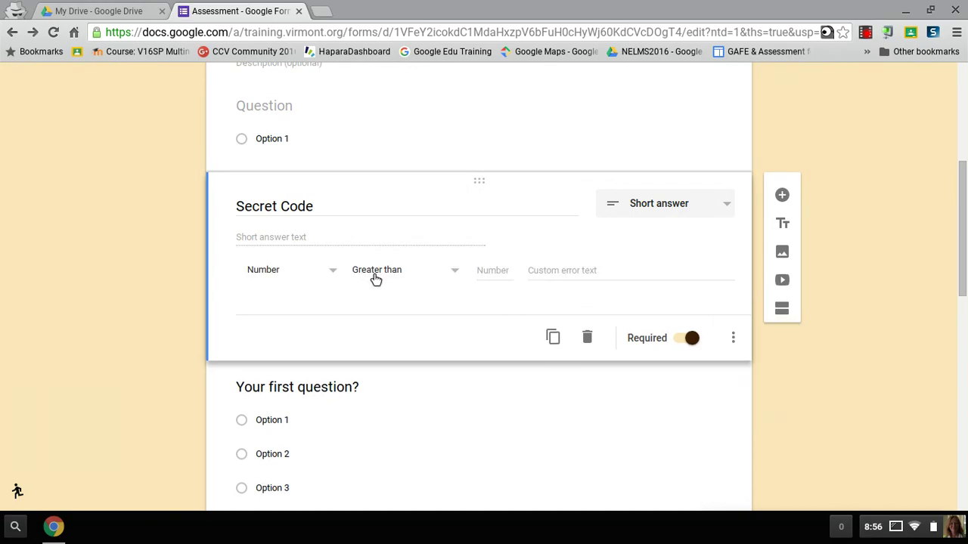
# Require the answer text to contain the access code, with the error 'ask for the code'.
pyautogui.click(280, 276)
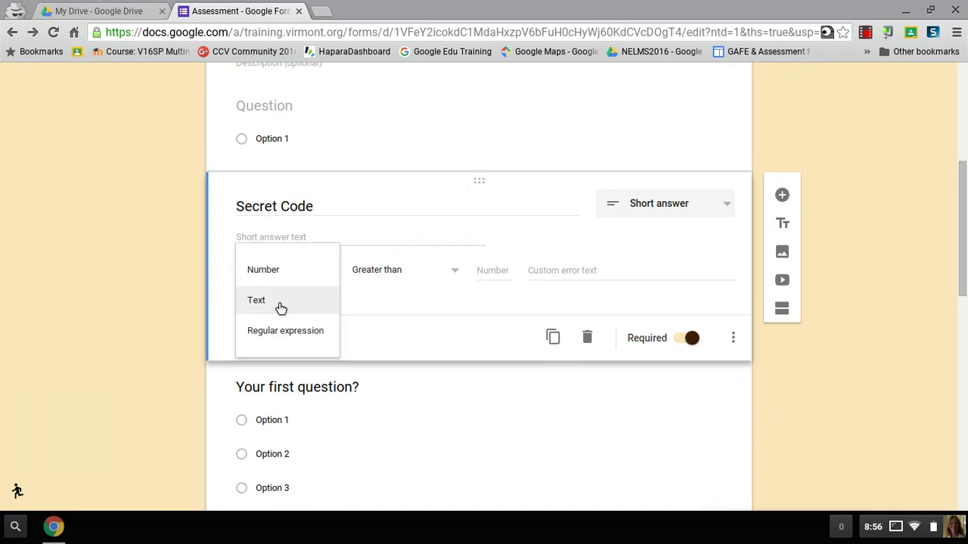
pyautogui.click(281, 302)
pyautogui.click(417, 278)
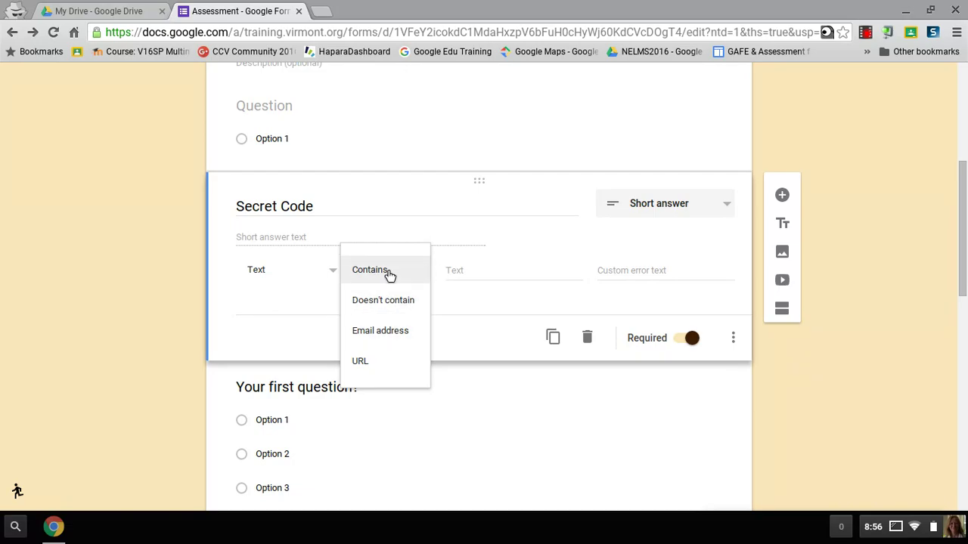
pyautogui.click(389, 274)
pyautogui.click(486, 276)
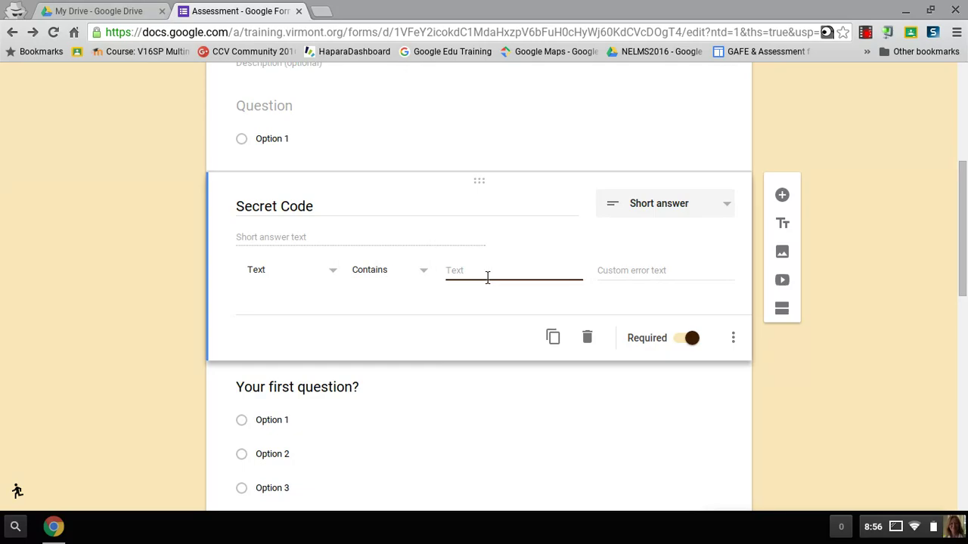
pyautogui.click(634, 285)
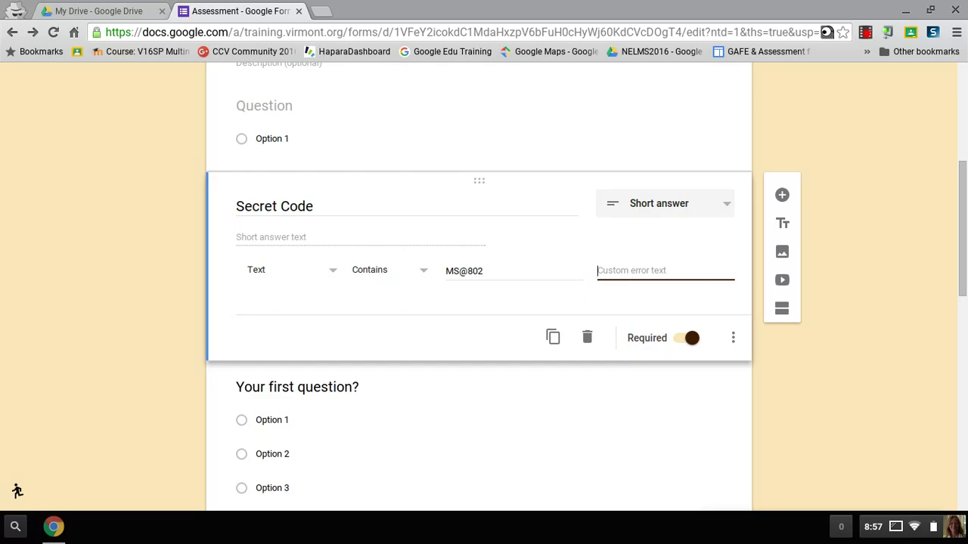
pyautogui.write('ask for the code')
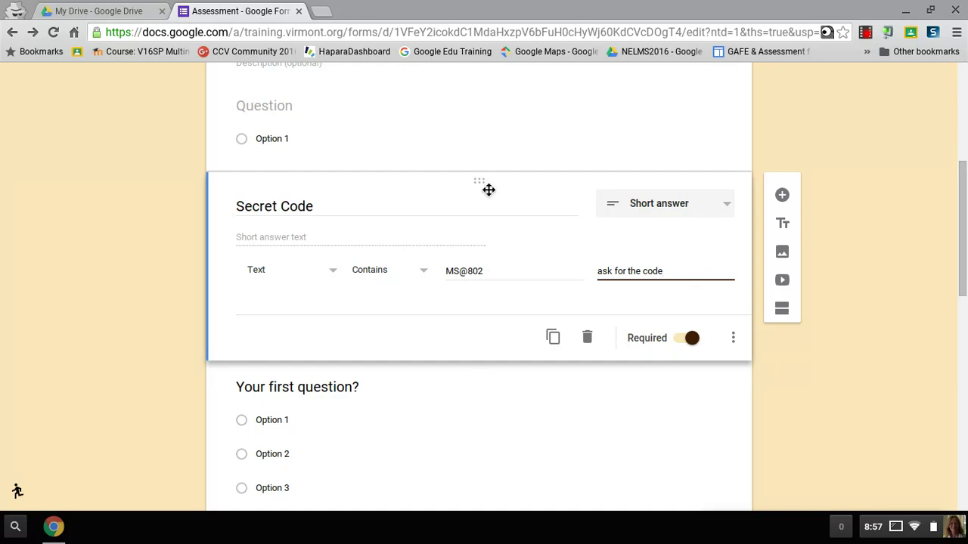
# Drag the Secret Code card up to just below the Assessment title and description.
pyautogui.moveTo(488, 190); pyautogui.dragTo(480, 108)
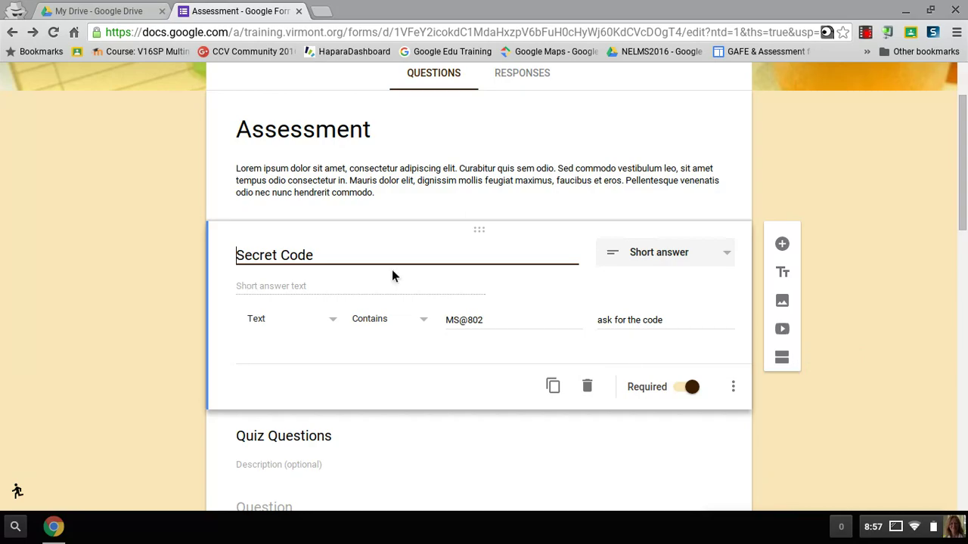
# Add a new section and title it 'Quiz Questions'.
pyautogui.click(792, 368)
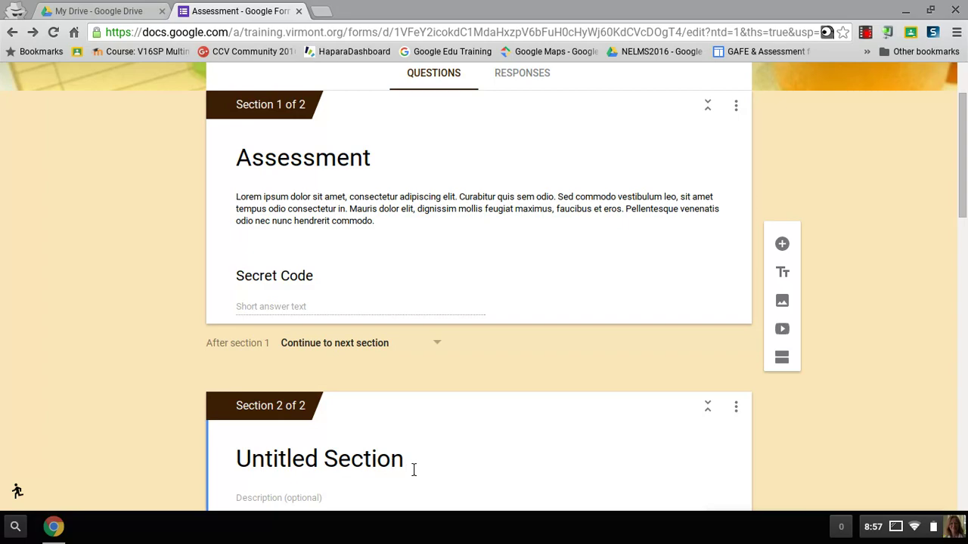
pyautogui.click(413, 467)
pyautogui.write('Ques')
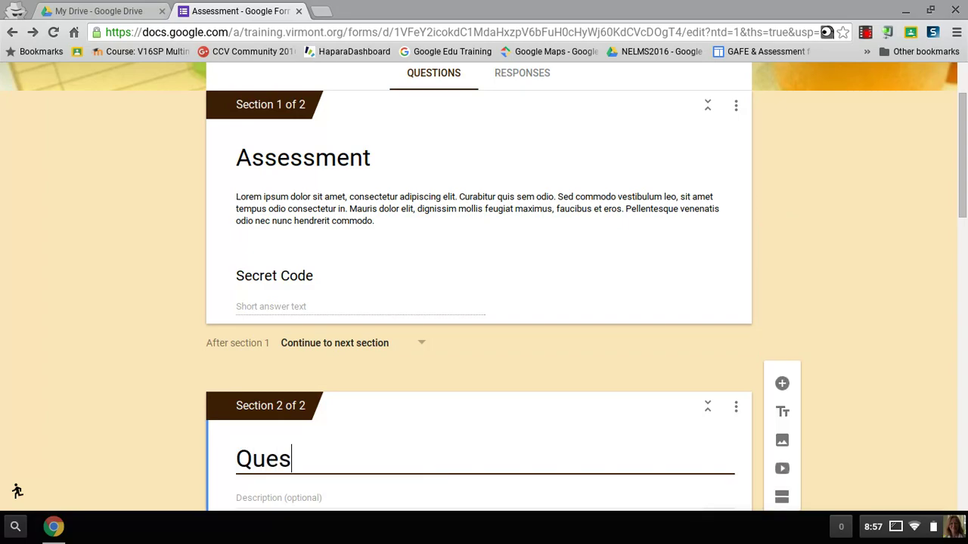
pyautogui.press('BackSpace')
pyautogui.write('z')
pyautogui.press('BackSpace')
pyautogui.press('BackSpace')
pyautogui.write('iz Qe')
pyautogui.press('BackSpace')
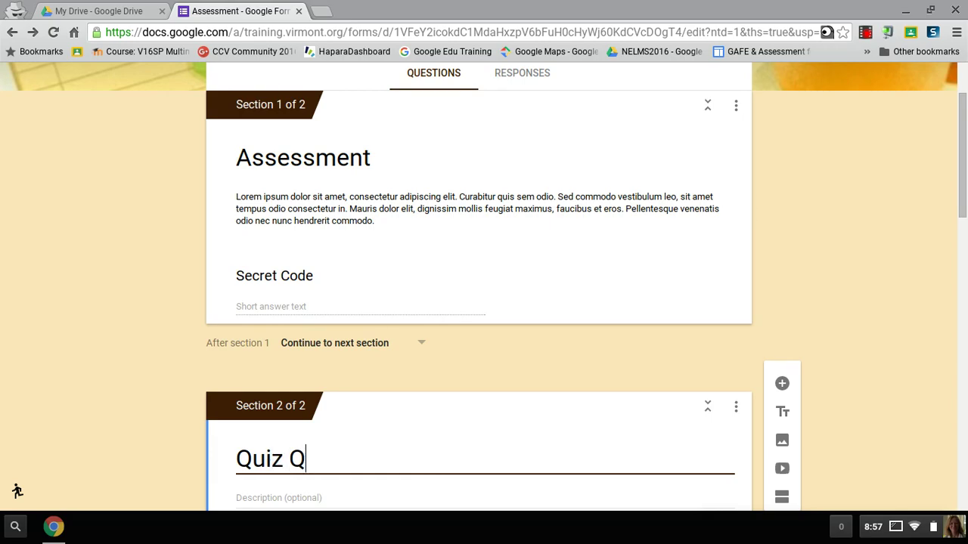
pyautogui.write('uestions')
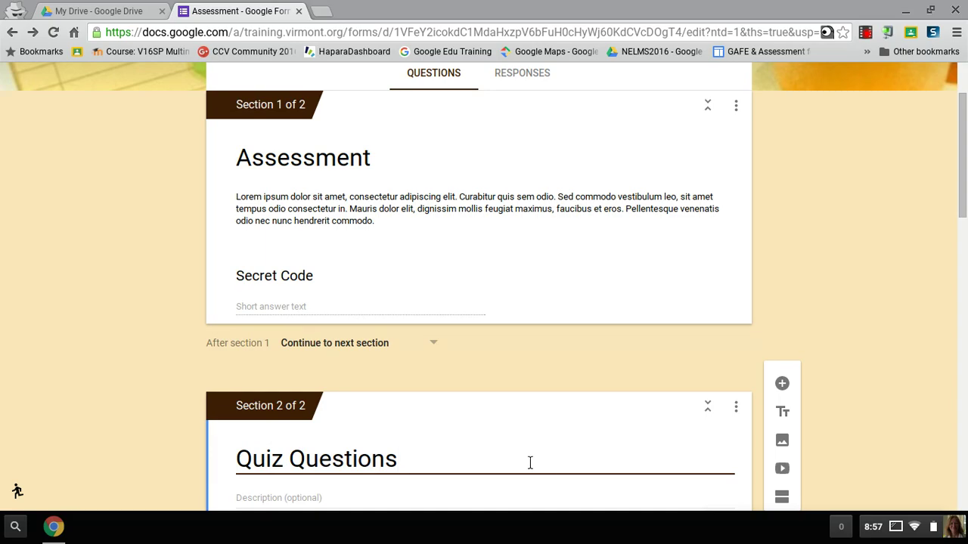
# Rearrange an item in the form and check section 2's options without changing anything.
pyautogui.scroll(-2, 170, 463)
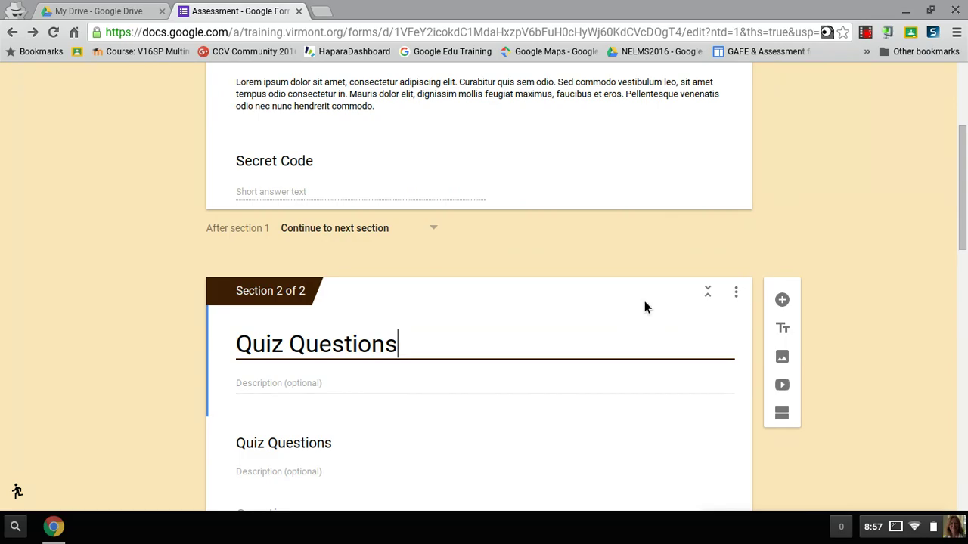
pyautogui.moveTo(311, 317); pyautogui.dragTo(384, 226)
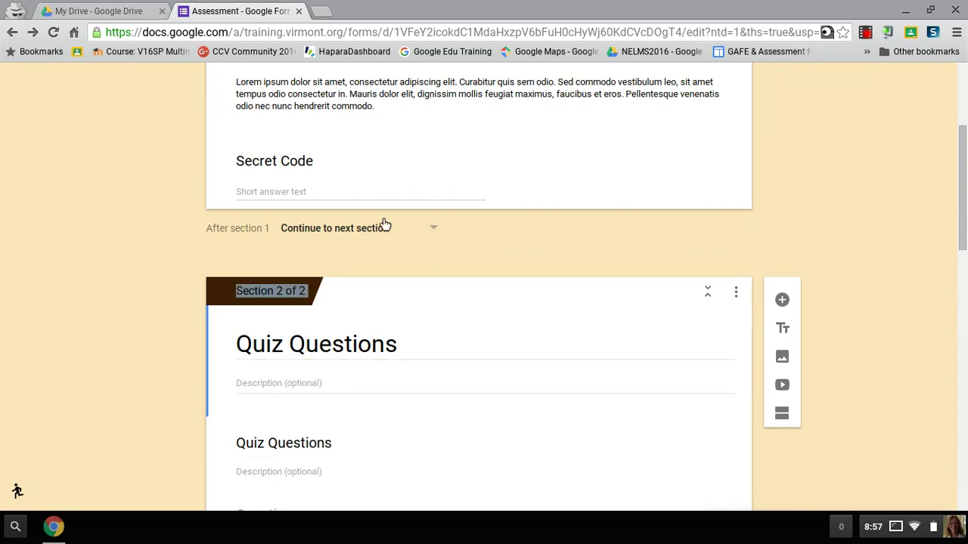
pyautogui.click(742, 299)
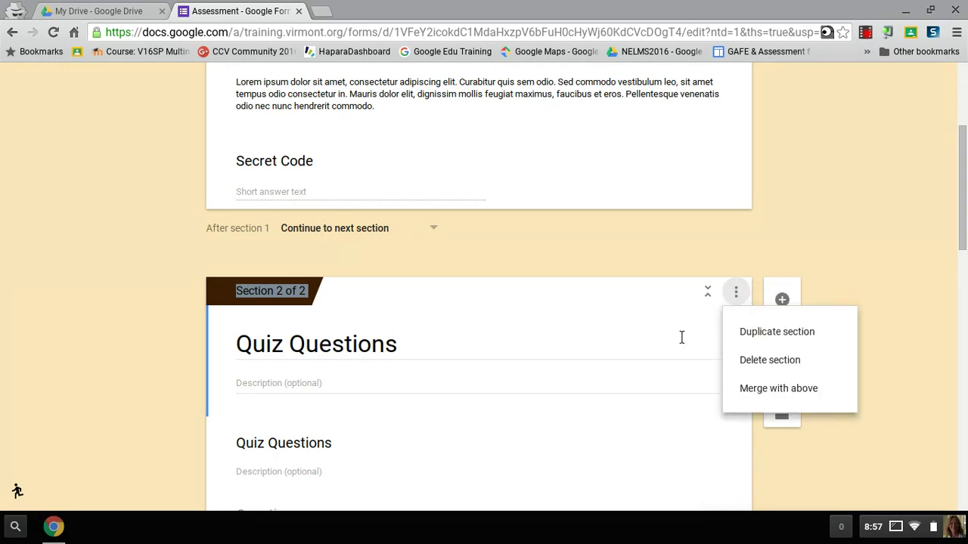
pyautogui.click(468, 333)
pyautogui.scroll(3, 468, 332)
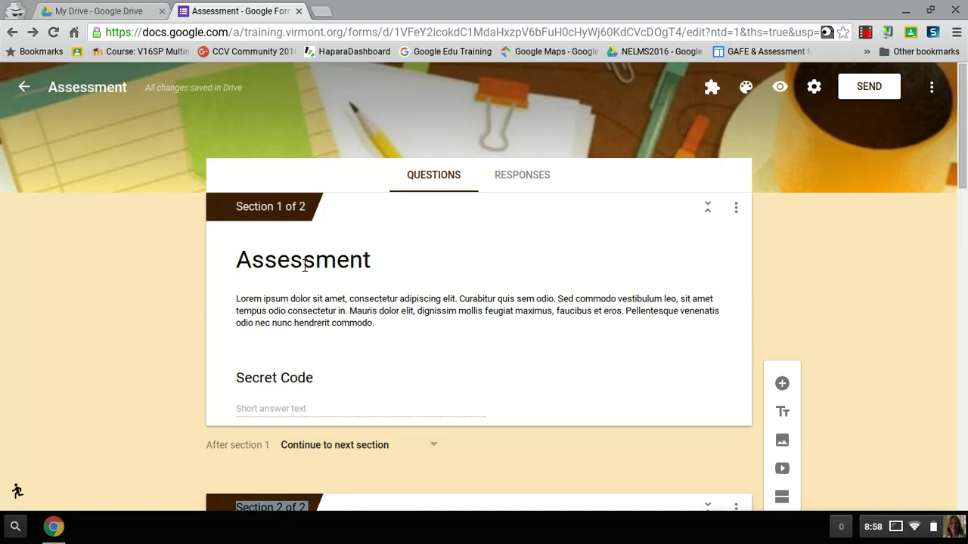
pyautogui.scroll(-3, 299, 363)
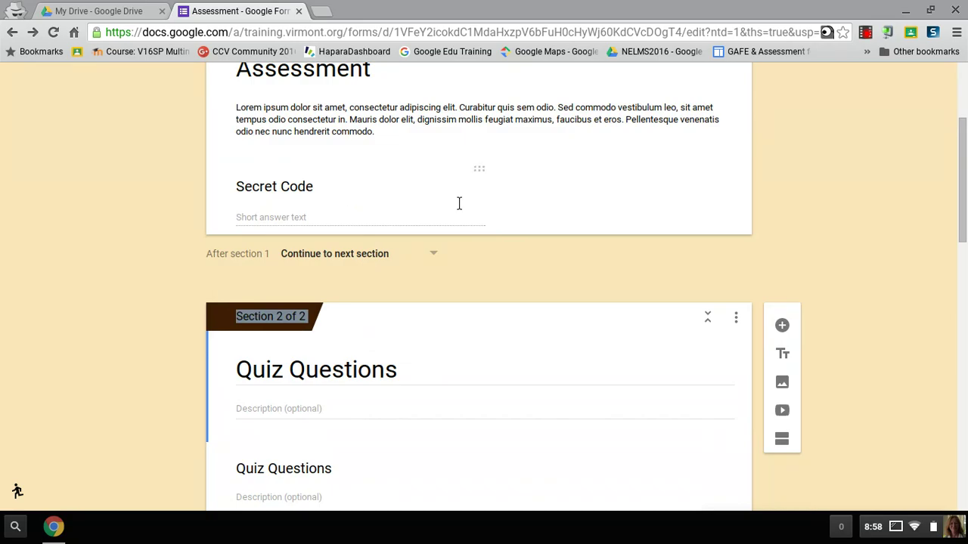
# Set section 1 to continue to the next section.
pyautogui.scroll(3, 454, 196)
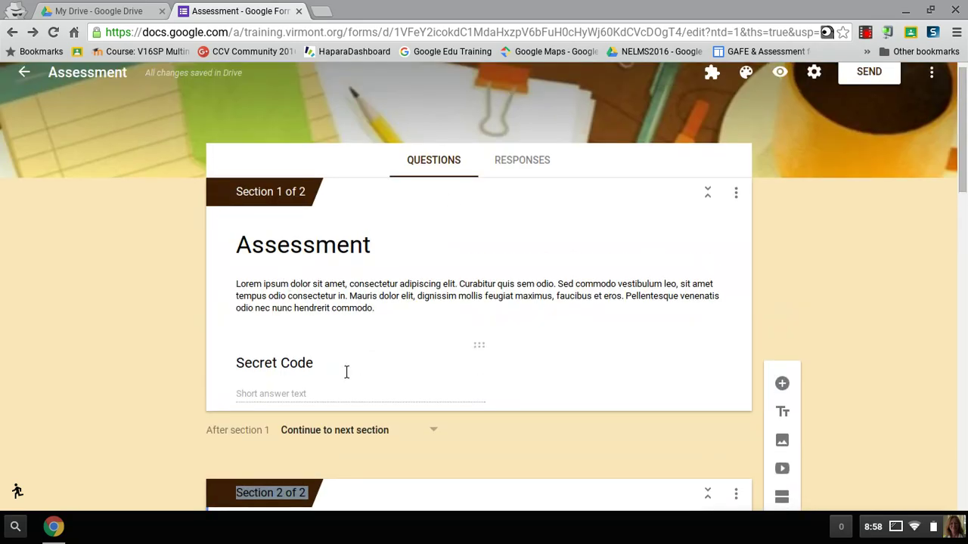
pyautogui.click(346, 372)
pyautogui.scroll(-3, 139, 399)
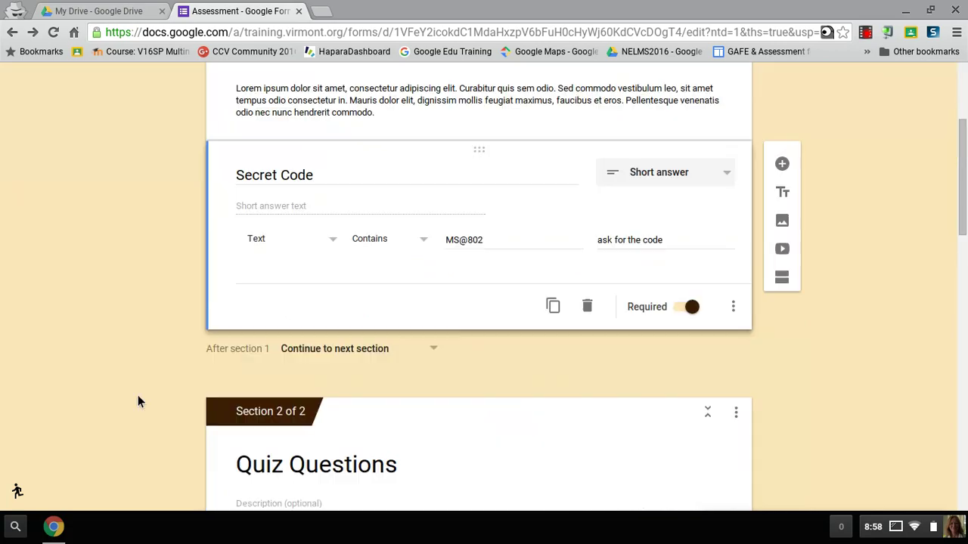
pyautogui.scroll(-1, 137, 401)
pyautogui.click(356, 283)
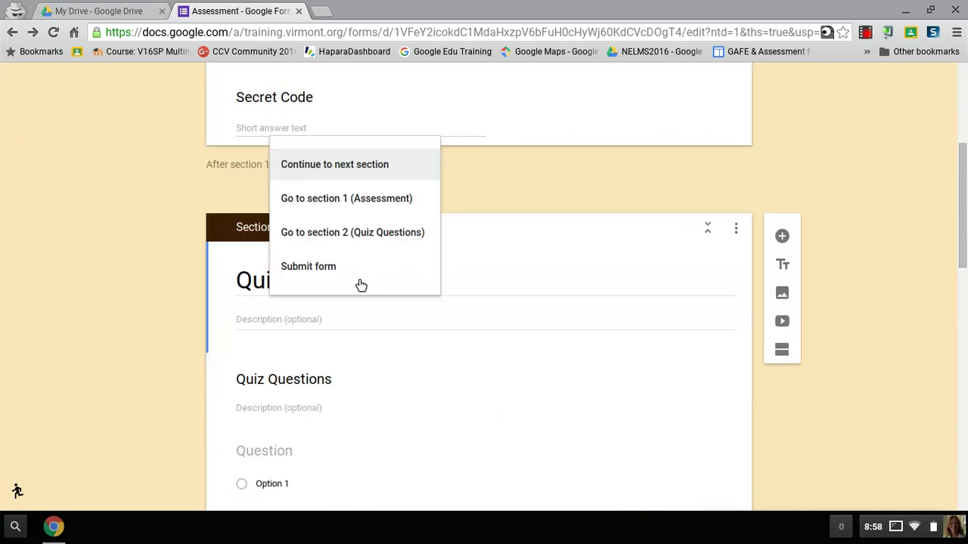
pyautogui.click(361, 164)
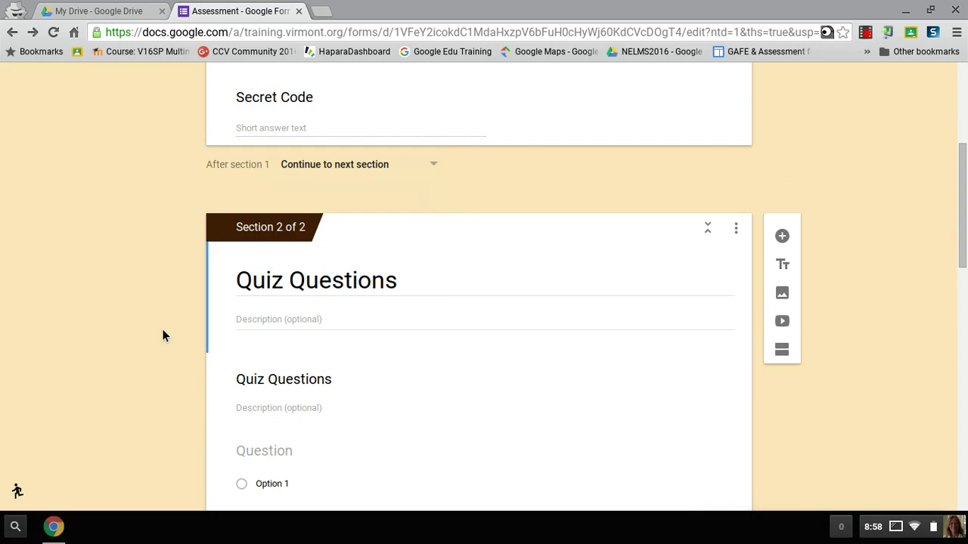
# Give the Quiz Questions section the description 'complete the following'.
pyautogui.scroll(-2, 160, 393)
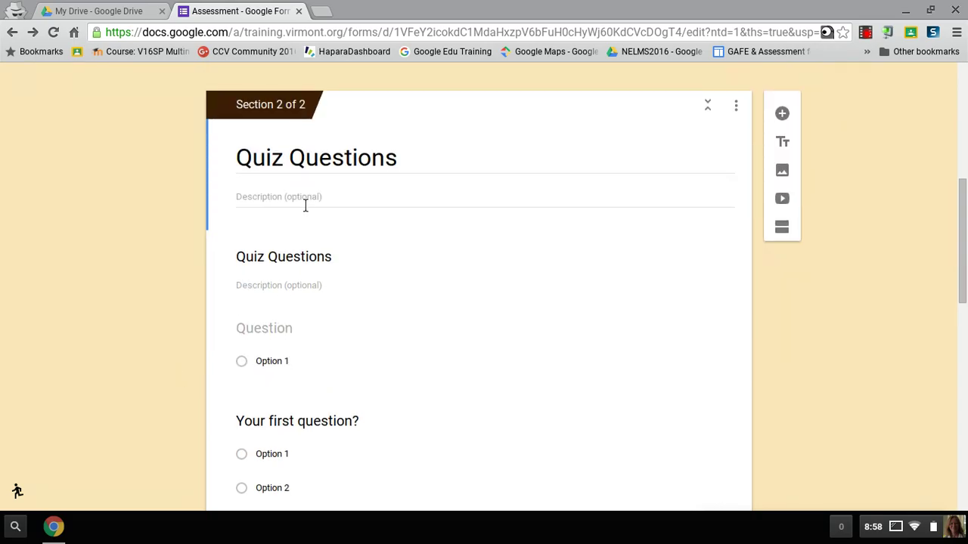
pyautogui.click(352, 205)
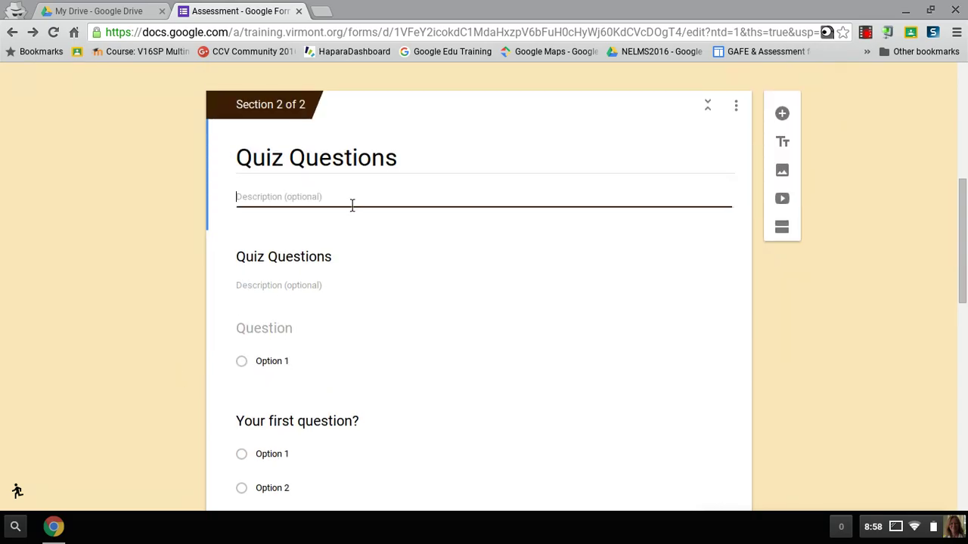
pyautogui.write('complet ')
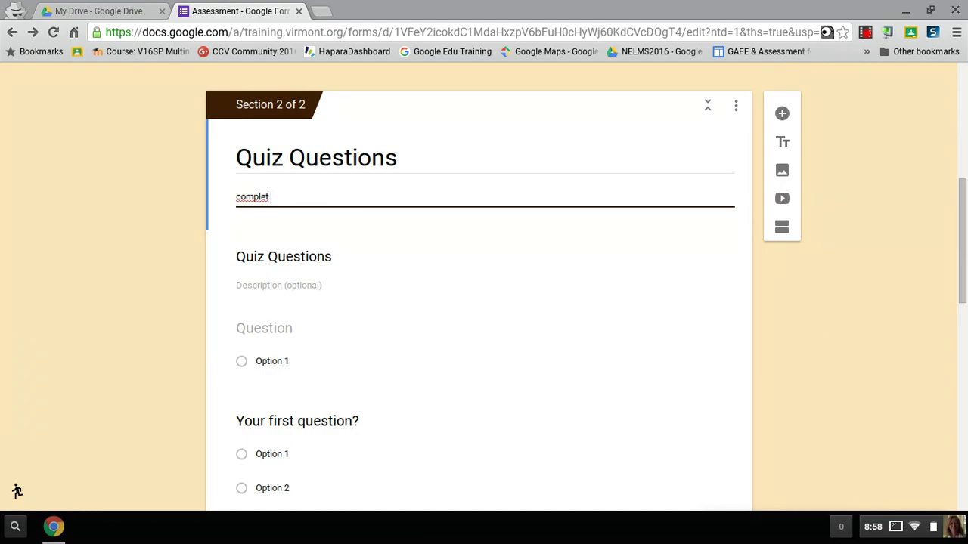
pyautogui.write('e the following')
pyautogui.scroll(-3, 148, 237)
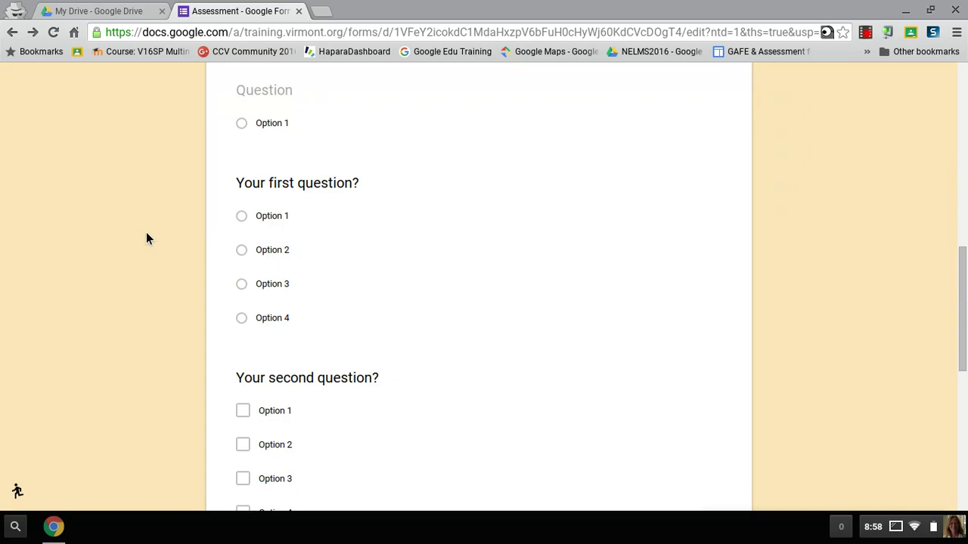
pyautogui.scroll(-5, 148, 237)
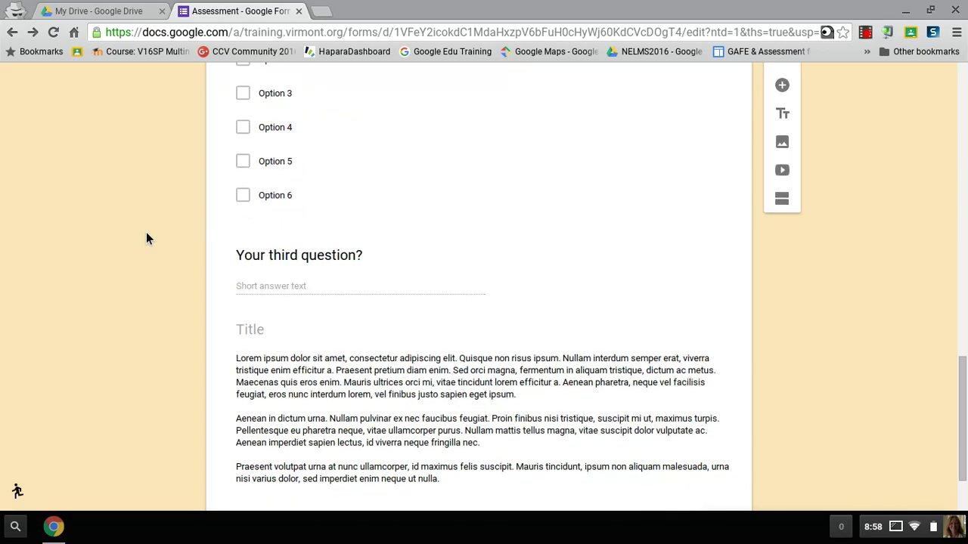
pyautogui.scroll(-2, 148, 239)
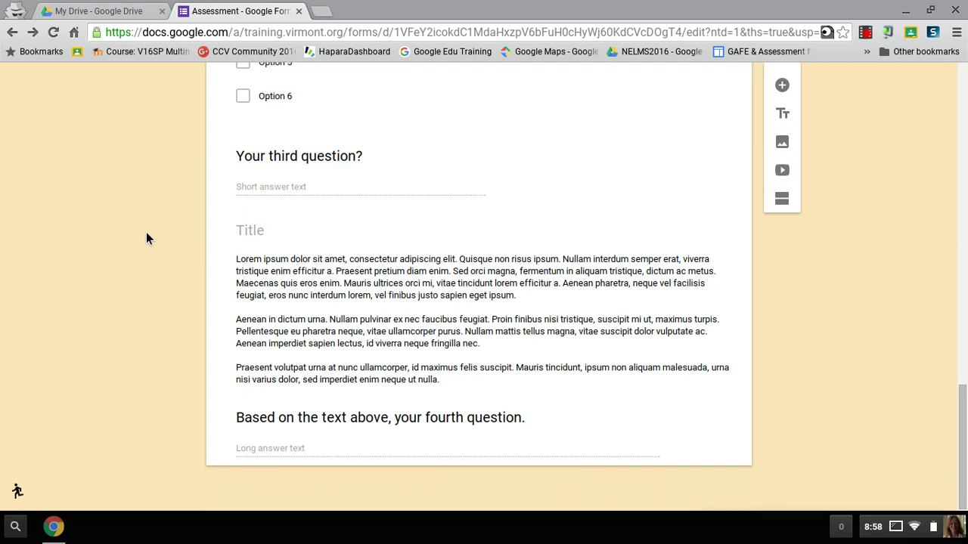
pyautogui.scroll(15, 147, 239)
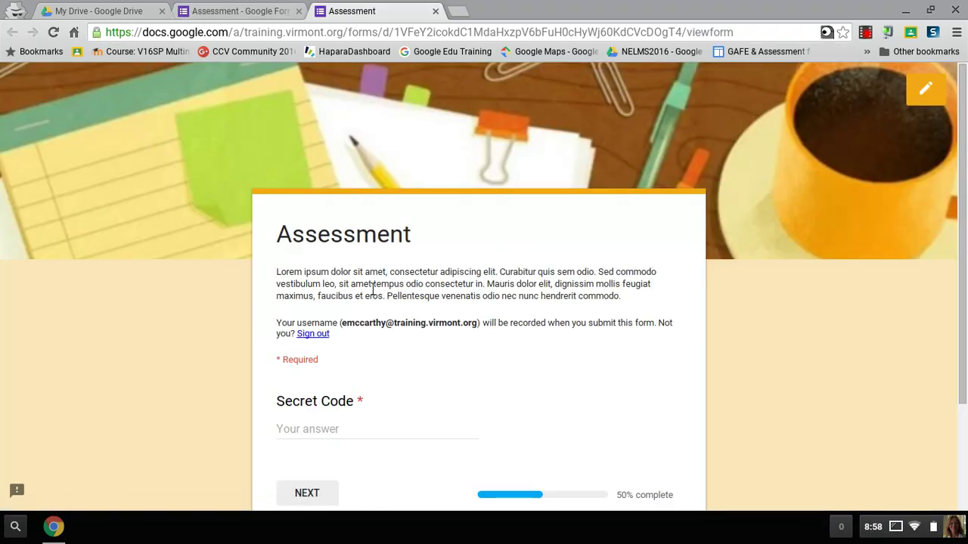
# In the preview, enter the wrong code 'code' and confirm it is rejected.
pyautogui.scroll(-2, 426, 342)
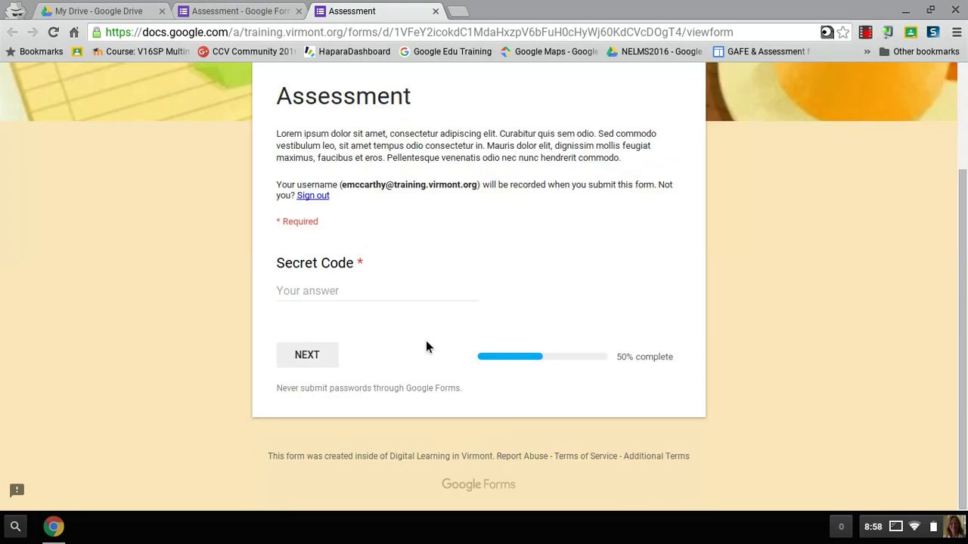
pyautogui.click(350, 301)
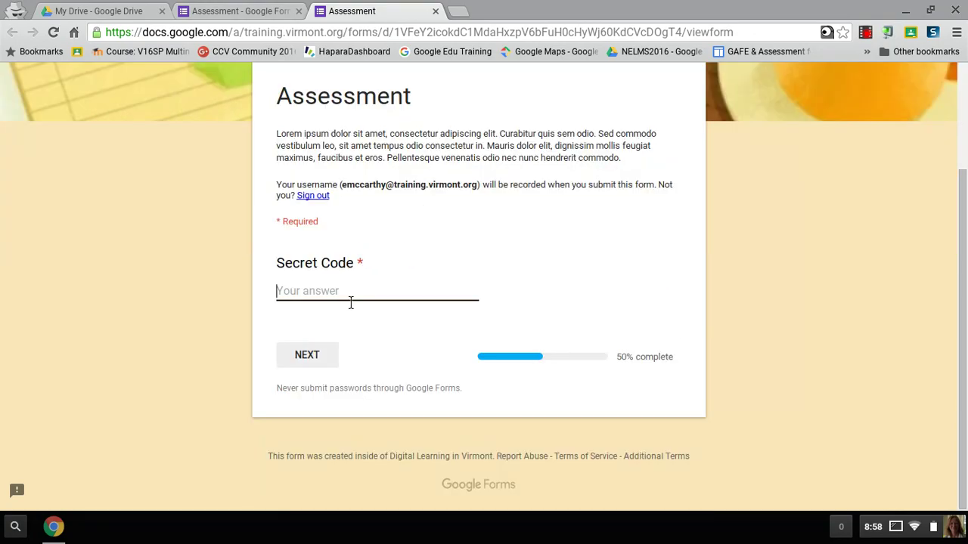
pyautogui.write('code')
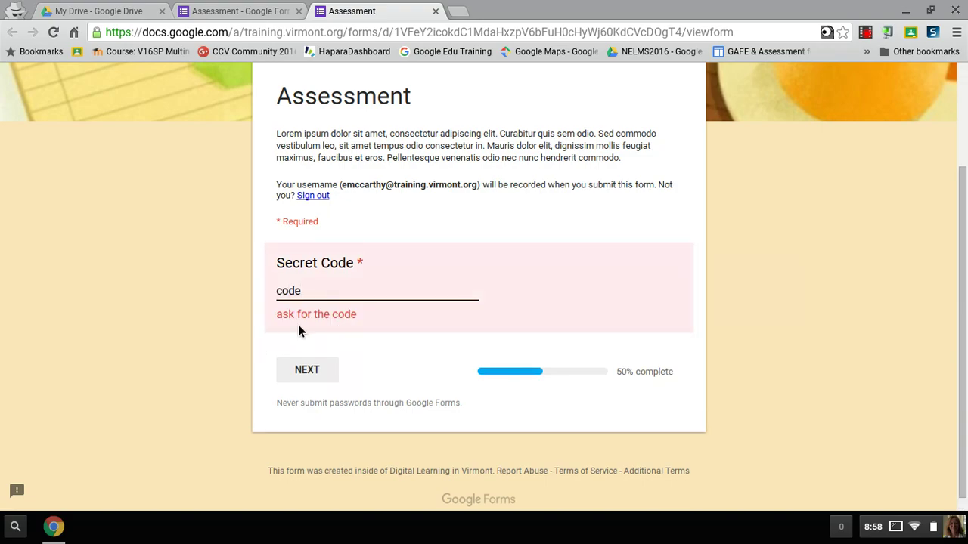
pyautogui.click(336, 371)
# Enter the correct access code and advance to the Quiz Questions section.
pyautogui.press('BackSpace')
pyautogui.press('BackSpace')
pyautogui.press('BackSpace')
pyautogui.press('BackSpace')
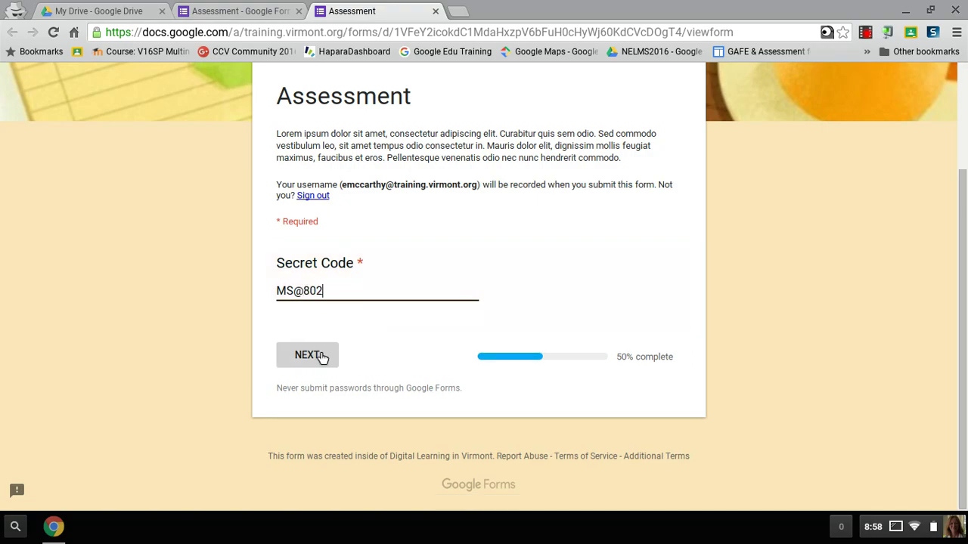
pyautogui.click(321, 357)
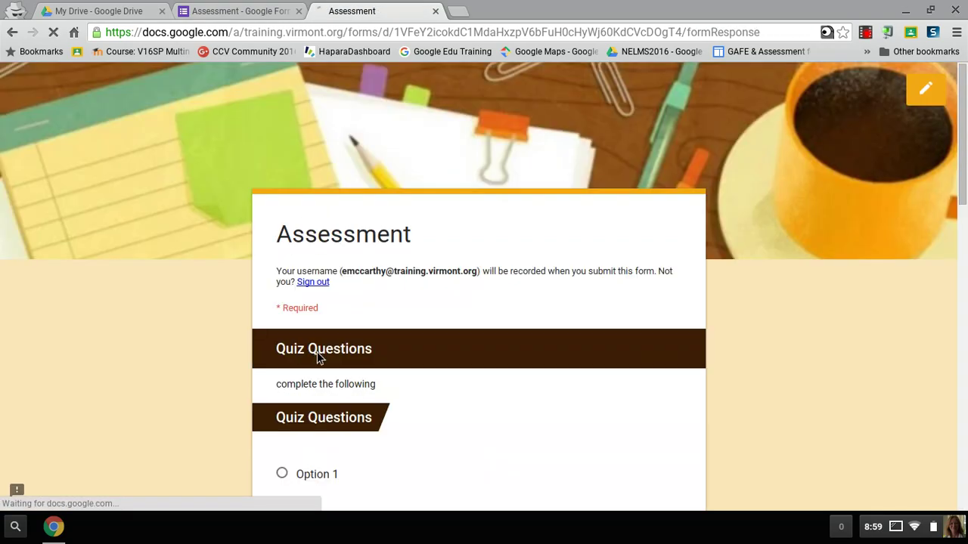
pyautogui.scroll(-3, 321, 356)
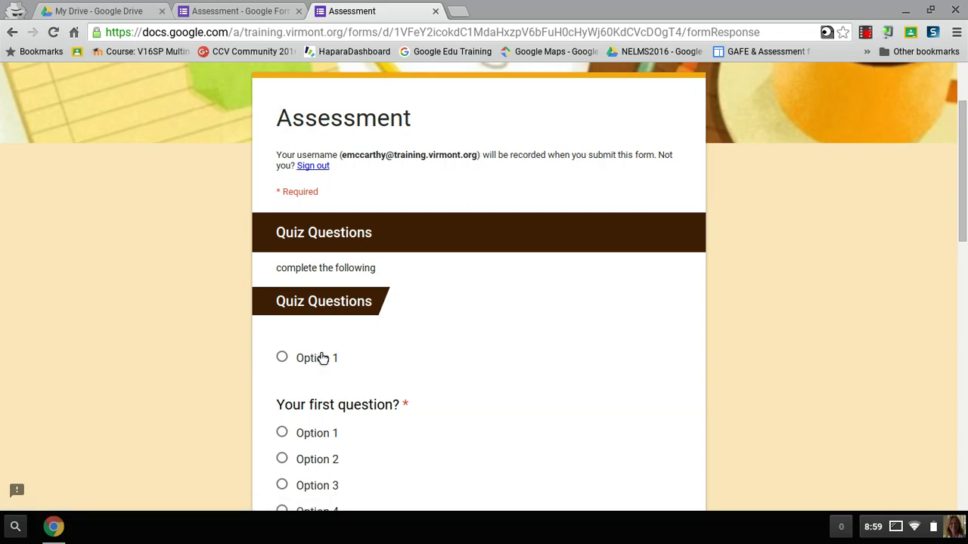
pyautogui.scroll(-5, 323, 357)
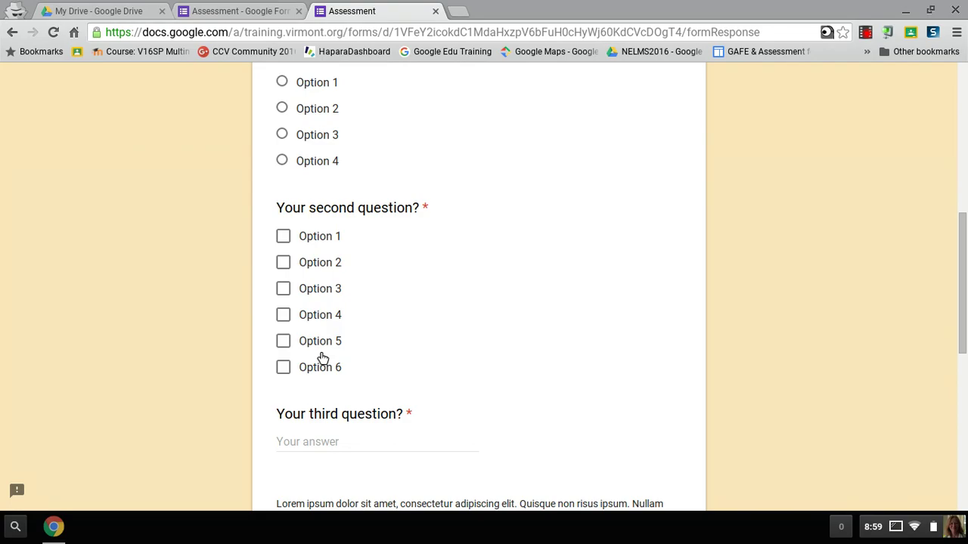
pyautogui.scroll(5, 547, 331)
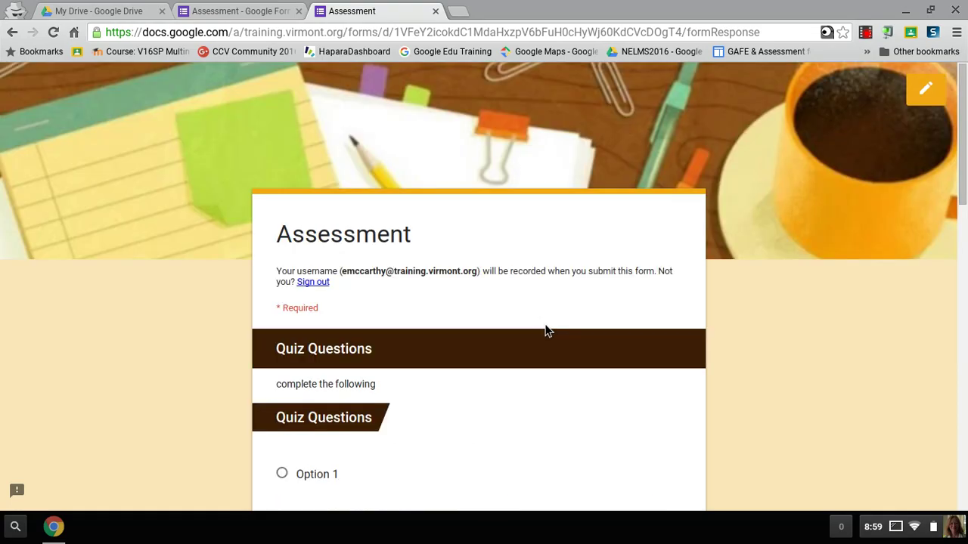
# In the form's settings, append 'here is your next secret code' and the code to the confirmation message, then save.
pyautogui.click(215, 12)
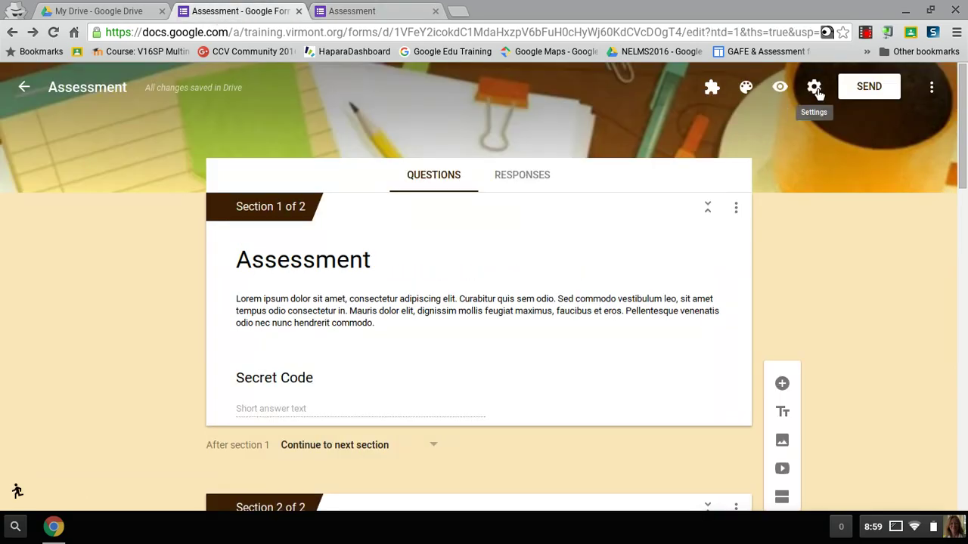
pyautogui.click(814, 87)
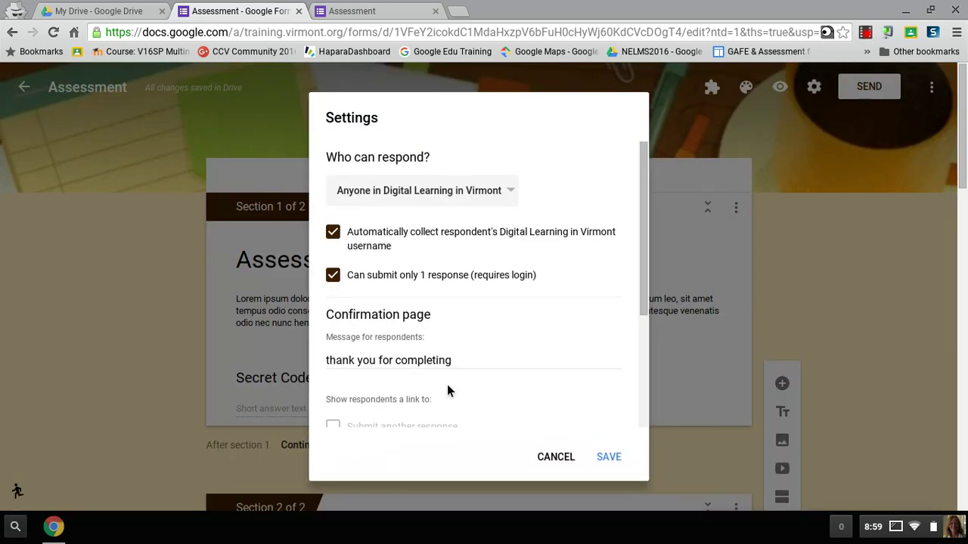
pyautogui.click(470, 367)
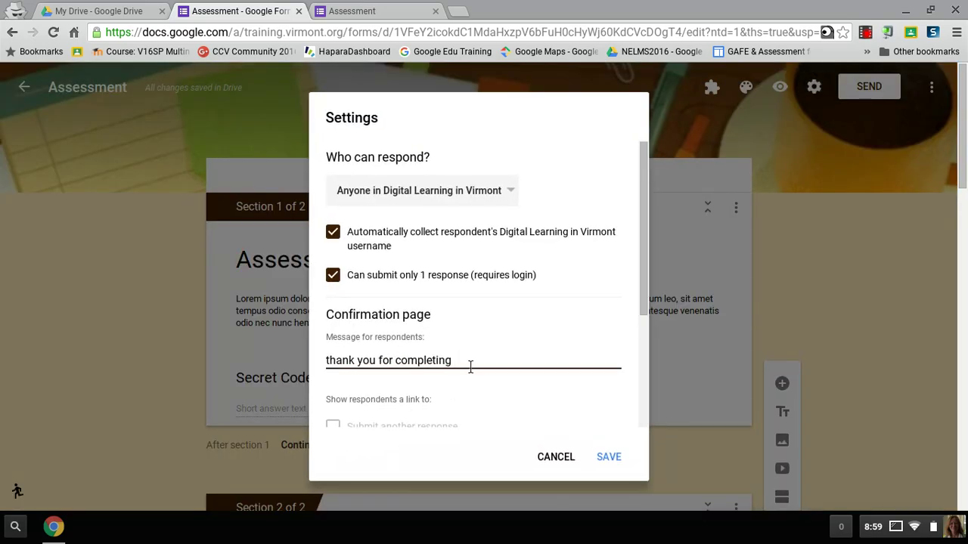
pyautogui.press('BackSpace')
pyautogui.press('BackSpace')
pyautogui.press('BackSpace')
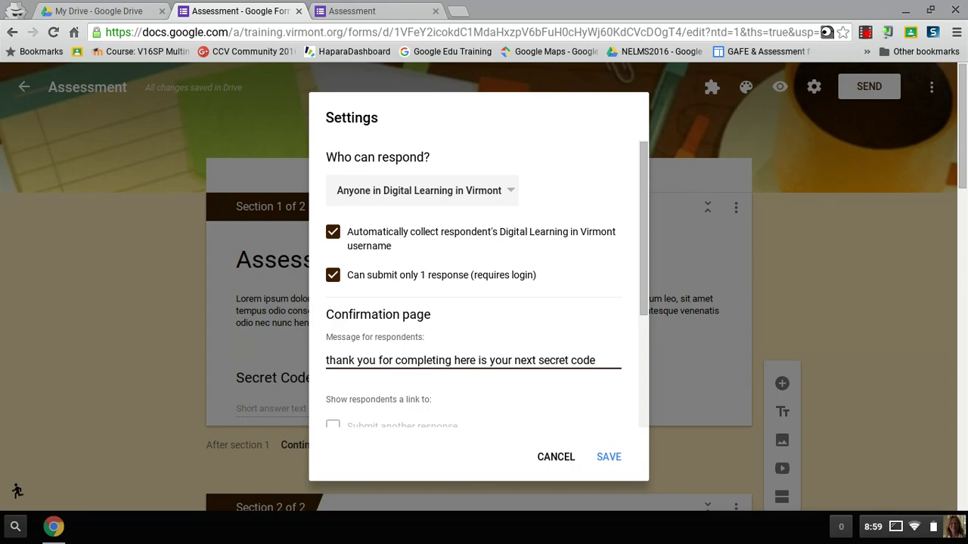
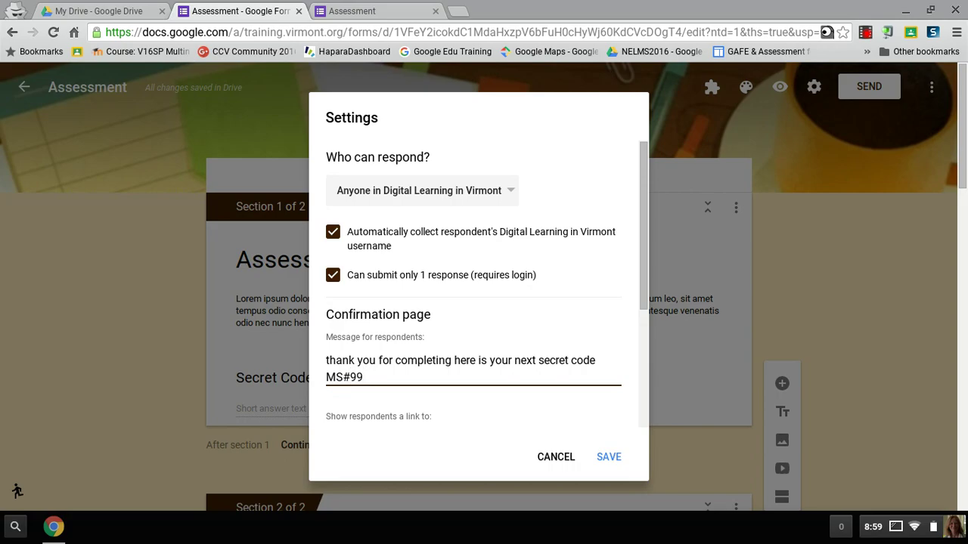
pyautogui.click(613, 456)
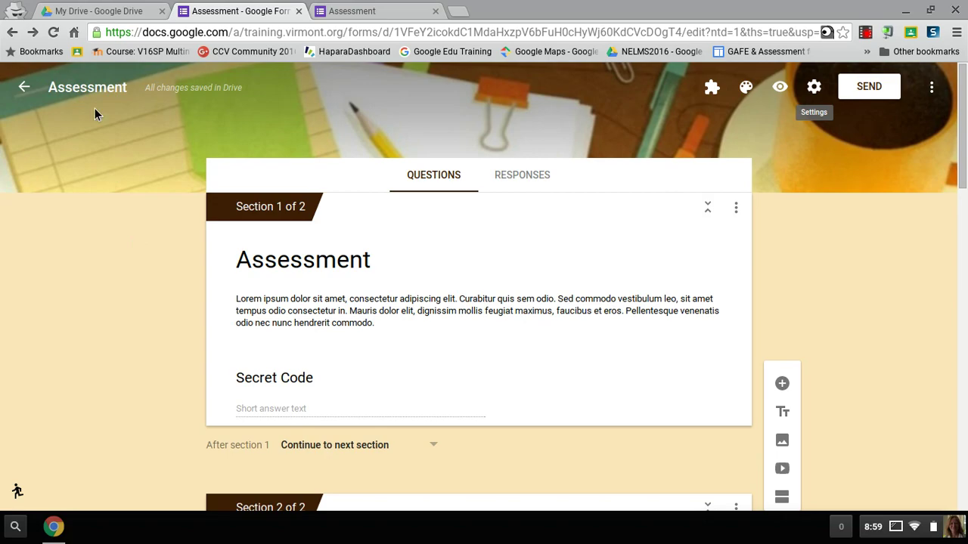
# Leave the Assessment form editor and go back to the Google Forms home page.
pyautogui.click(24, 87)
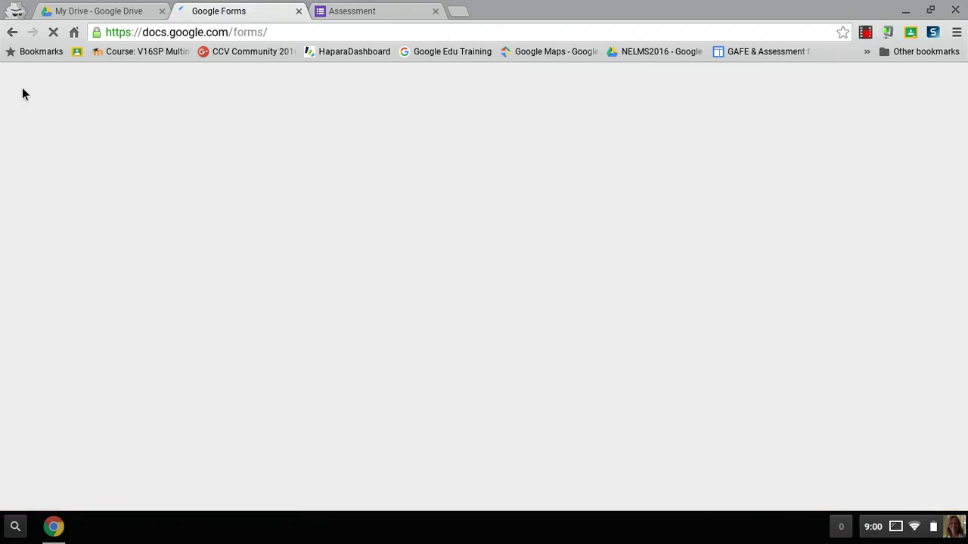